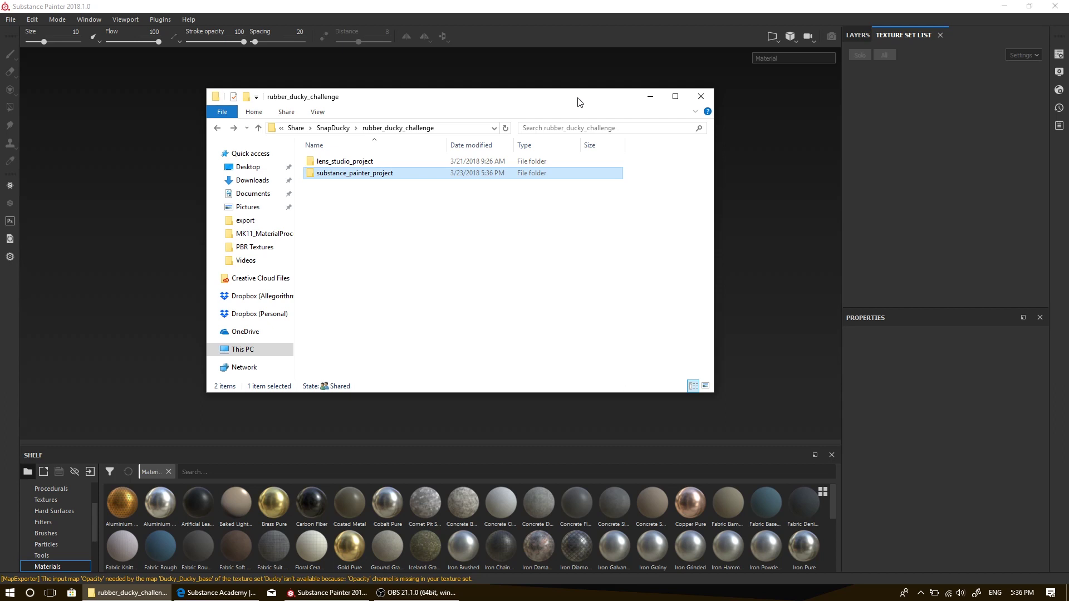
- Load rubber_ducky_challenge.spp from the substance_painter_project folder into Substance Painter
{"action": "double_click", "coordinate": [350, 174]}
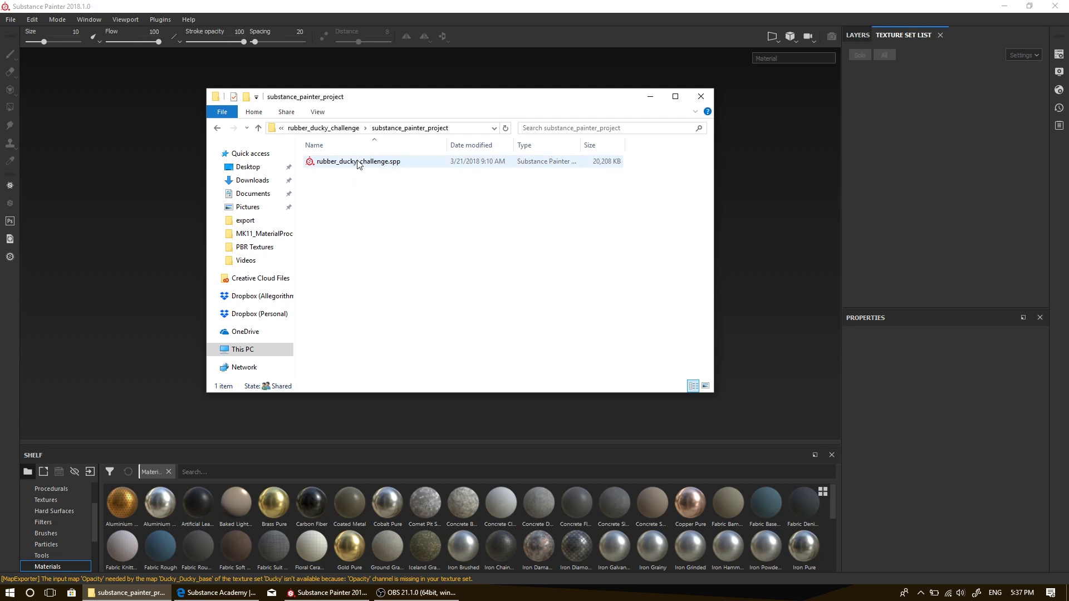
{"action": "left_click_drag", "start_coordinate": [358, 163], "coordinate": [55, 160]}
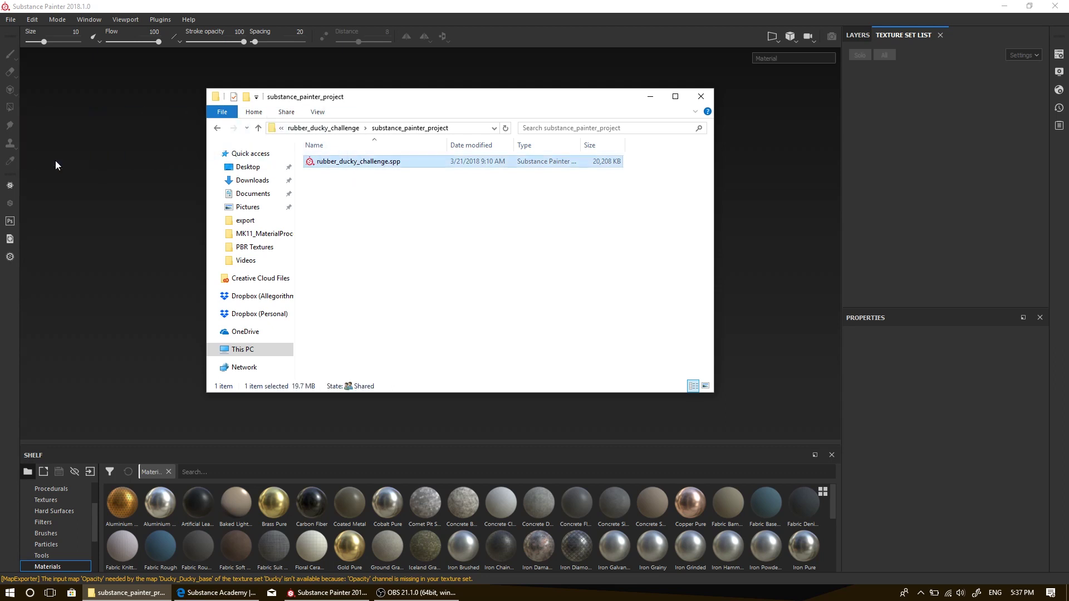
{"action": "left_click", "coordinate": [446, 9]}
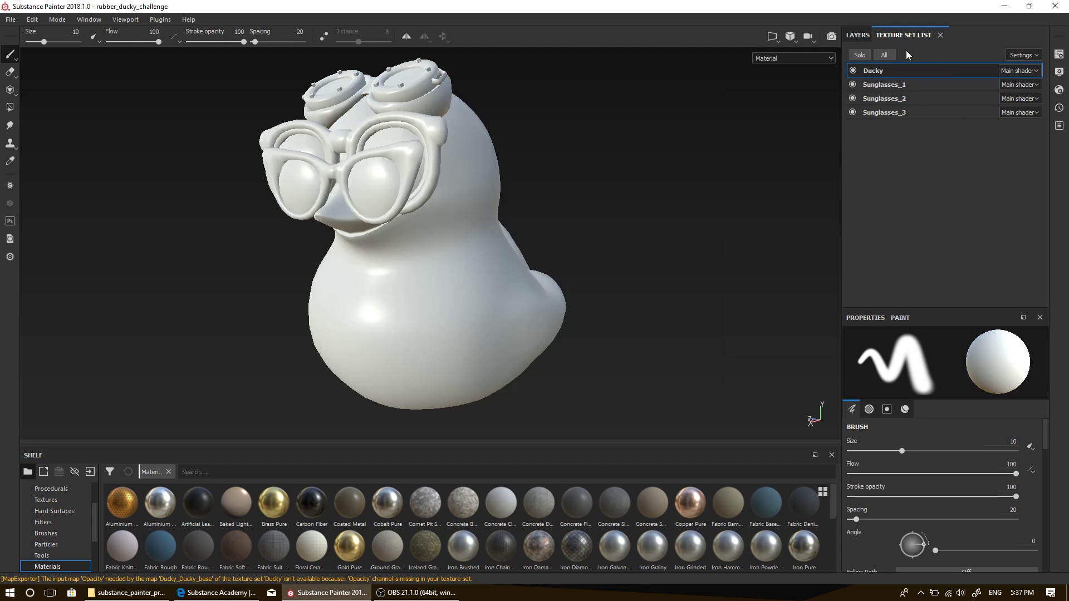
- Check the texture sets, toggling visibility of Ducky, Sunglasses_1 and Sunglasses_2 off and on
{"action": "left_click", "coordinate": [859, 35]}
{"action": "left_click", "coordinate": [918, 35]}
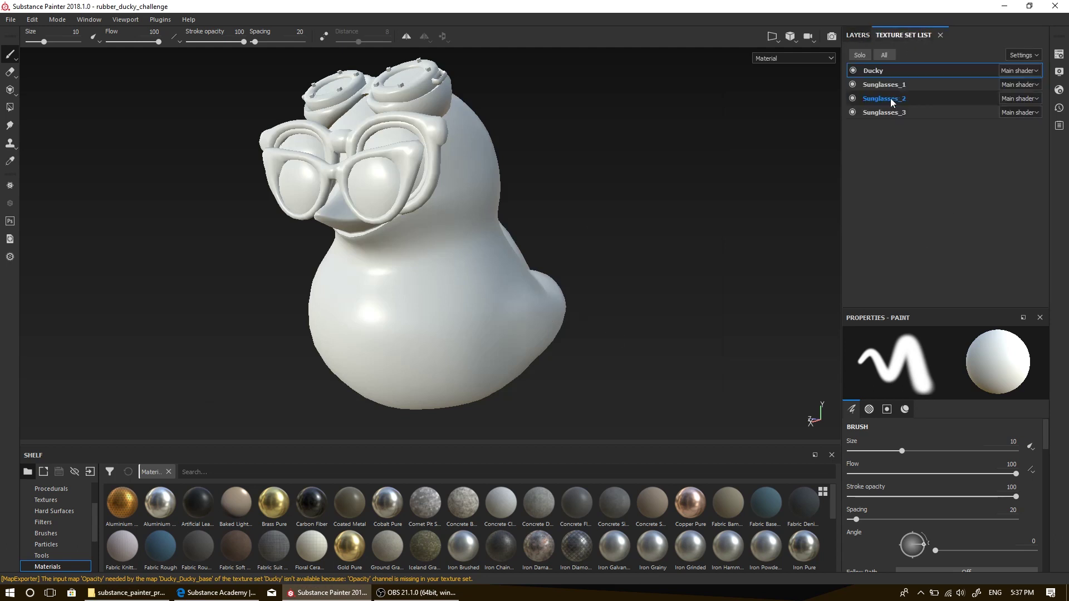
{"action": "left_click", "coordinate": [853, 71]}
{"action": "left_click", "coordinate": [853, 71]}
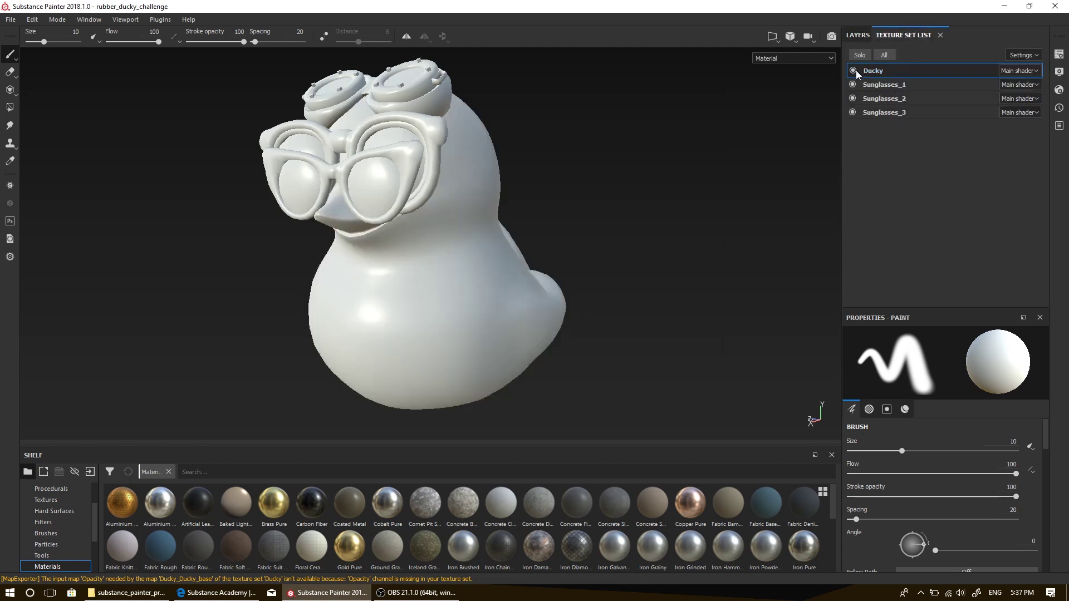
{"action": "left_click", "coordinate": [853, 85]}
{"action": "left_click", "coordinate": [853, 85]}
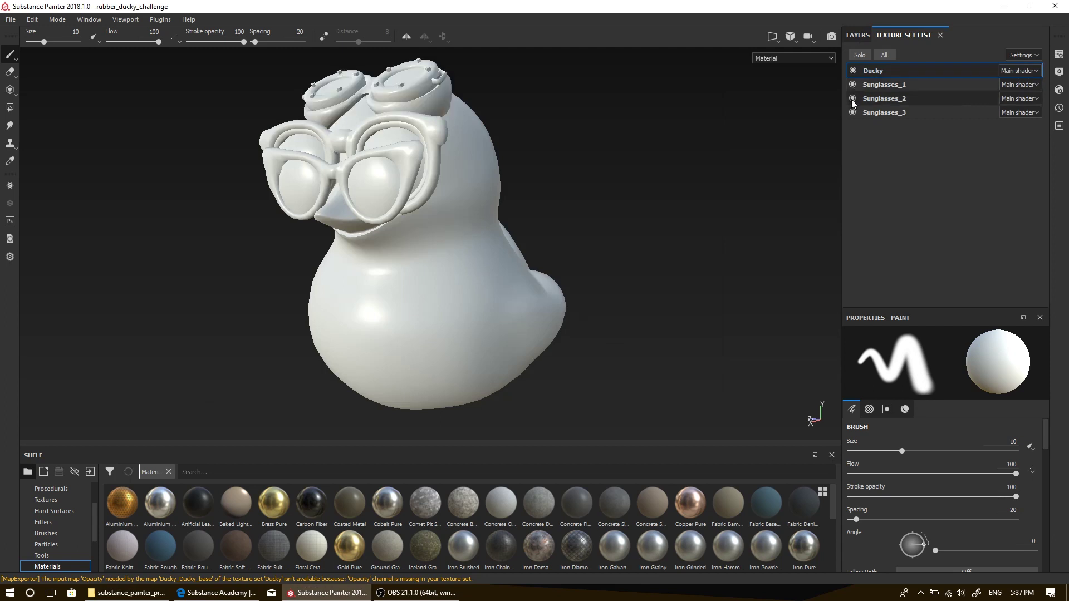
{"action": "left_click", "coordinate": [852, 99]}
{"action": "left_click", "coordinate": [852, 99]}
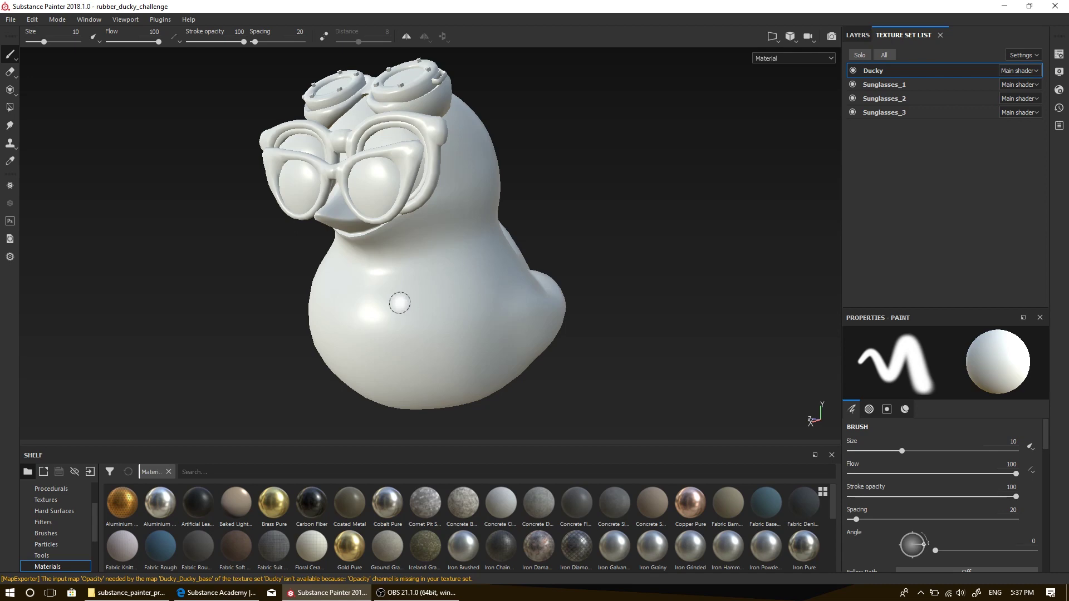
- Show the Getting Started with Substance Painter 2018 course page in the browser
{"action": "left_click", "coordinate": [217, 592]}
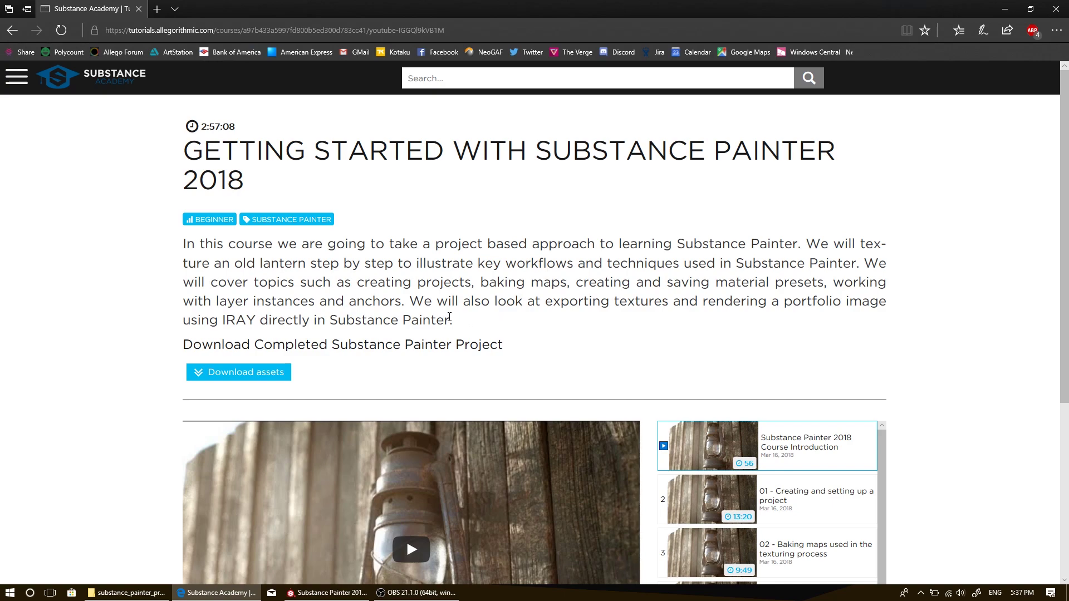
- Reopen the recent ducky project in Substance Painter
{"action": "left_click", "coordinate": [337, 594]}
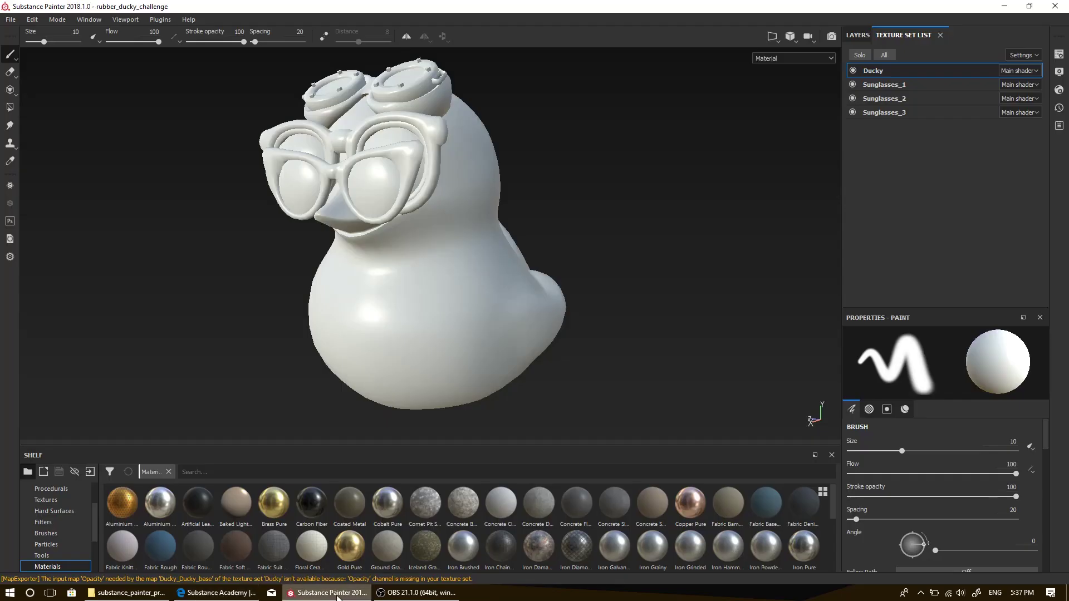
{"action": "left_click", "coordinate": [10, 20]}
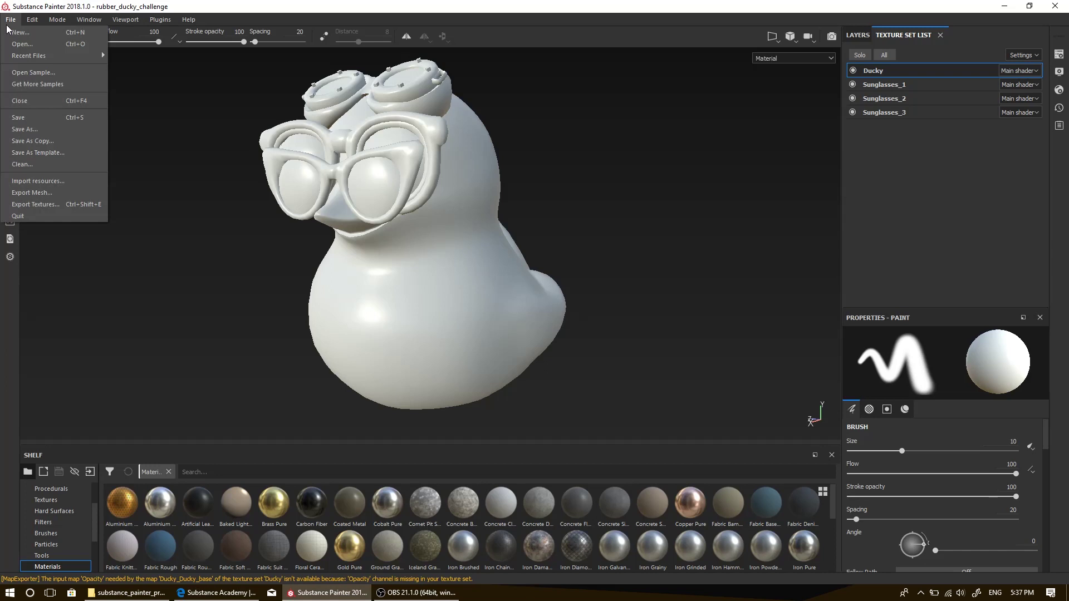
{"action": "mouse_move", "coordinate": [41, 59]}
{"action": "left_click", "coordinate": [211, 66]}
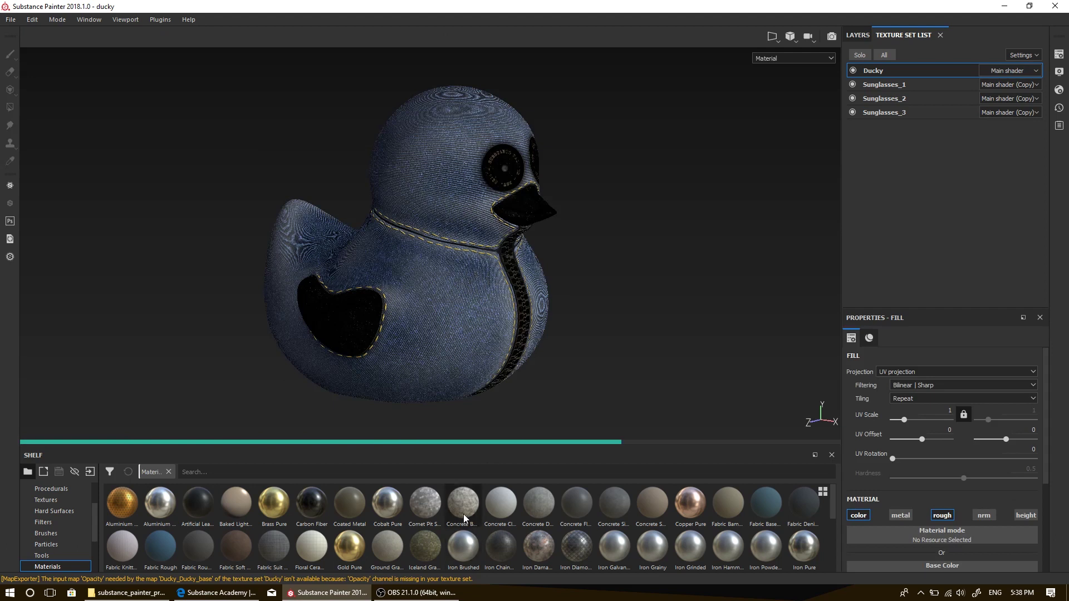
- Orbit the denim-textured duck to view it from the front and side
{"action": "mouse_move", "coordinate": [463, 514]}
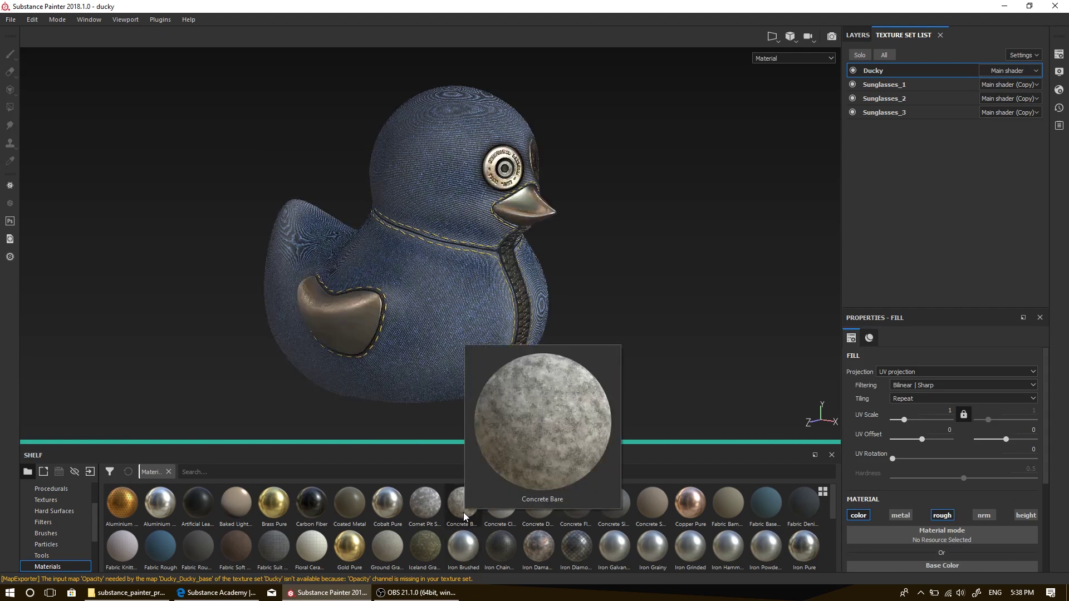
{"action": "mouse_move", "coordinate": [589, 510]}
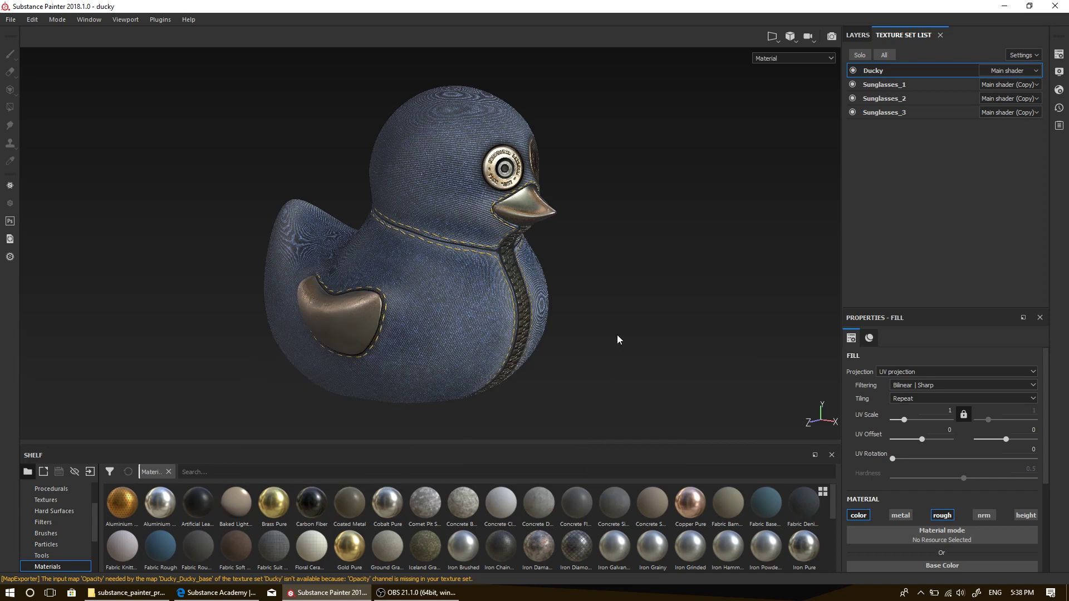
{"action": "left_click_drag", "start_coordinate": [568, 290], "coordinate": [486, 240], "text": "alt"}
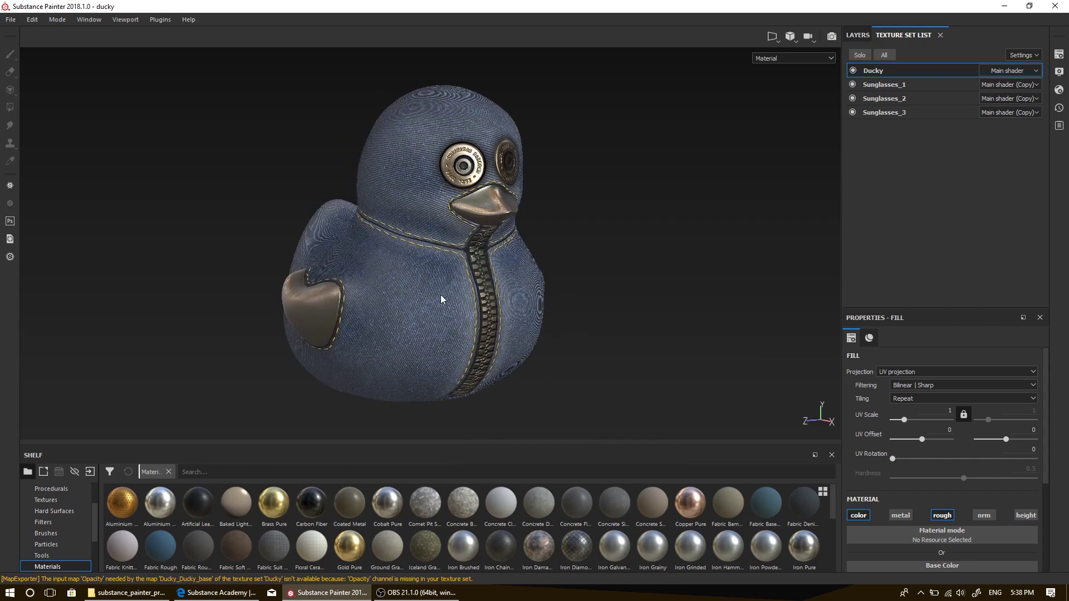
{"action": "left_click_drag", "start_coordinate": [441, 298], "coordinate": [472, 305], "text": "alt"}
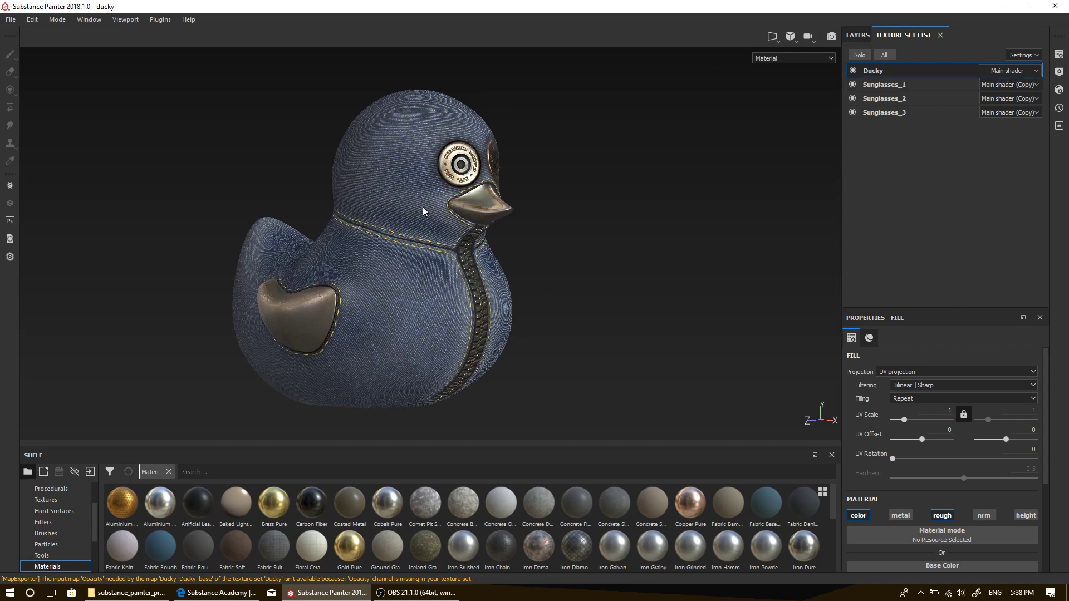
{"action": "left_click", "coordinate": [9, 20]}
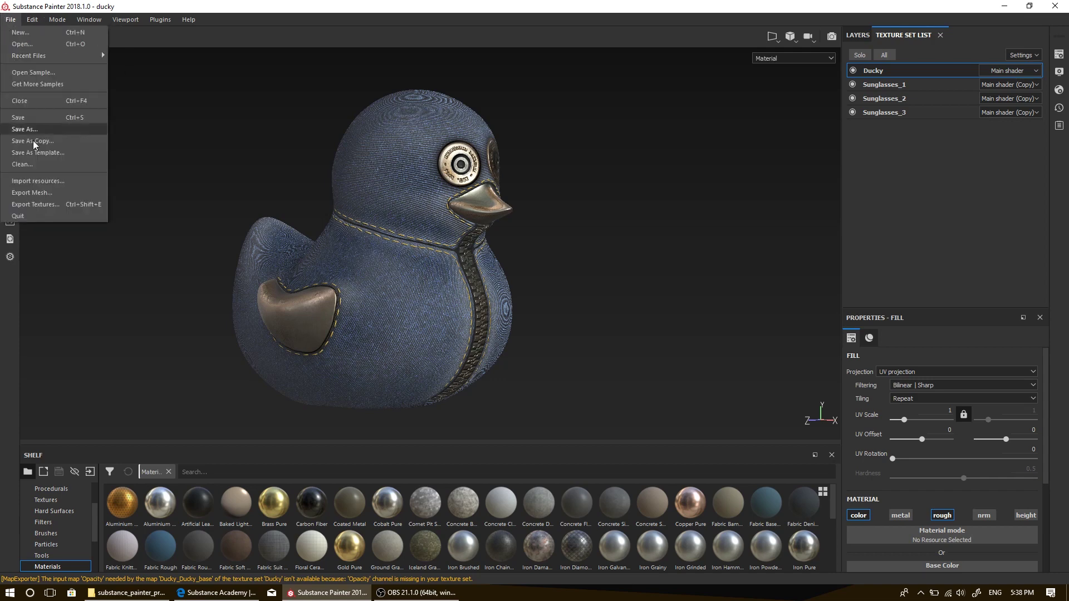
- Export the Ducky textures with the Lens Studio config and open the export folder
{"action": "left_click", "coordinate": [37, 204]}
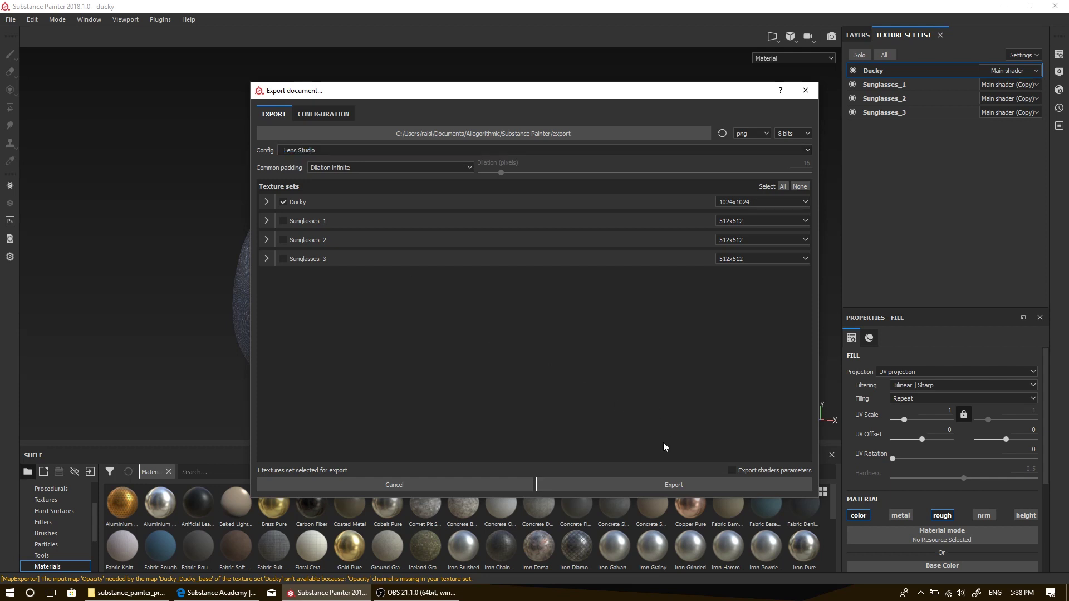
{"action": "left_click", "coordinate": [671, 485]}
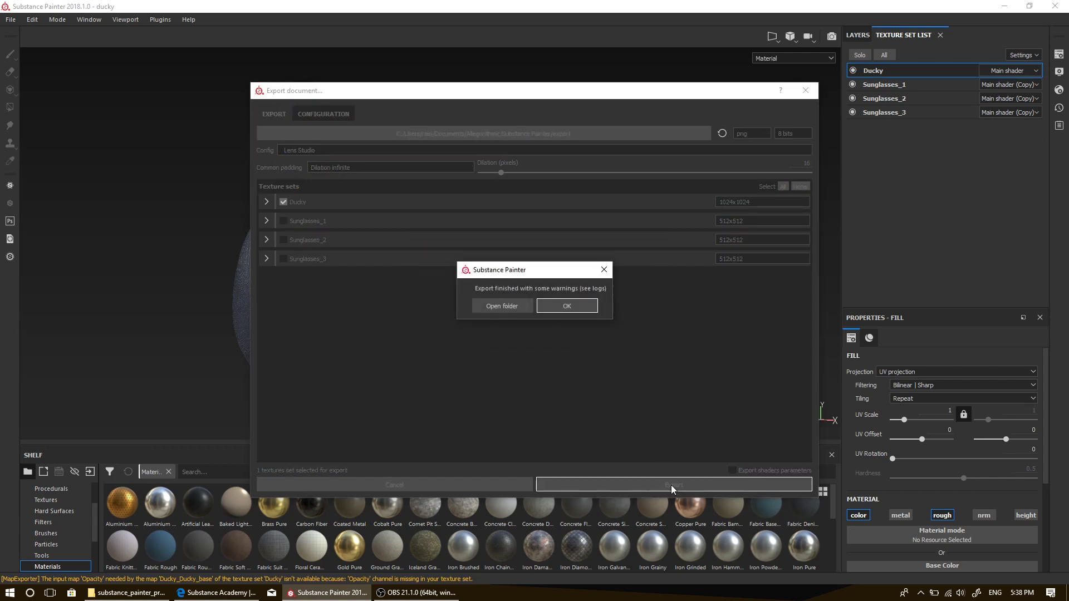
{"action": "left_click", "coordinate": [503, 307]}
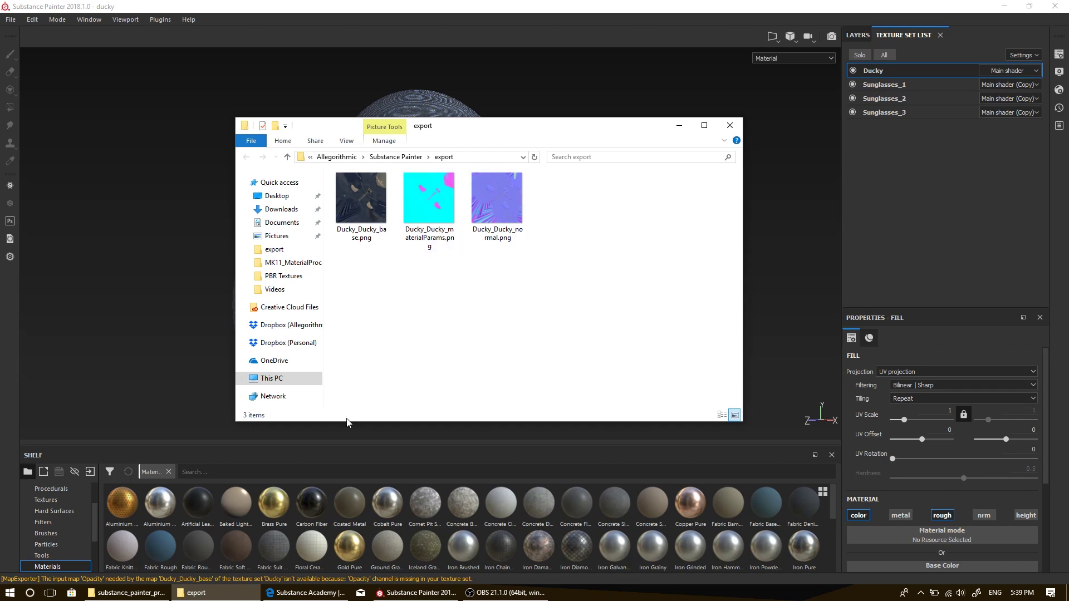
- Open rubber_ducky_challenge.lsproj from the lens_studio_project folder in Lens Studio
{"action": "left_click", "coordinate": [128, 592]}
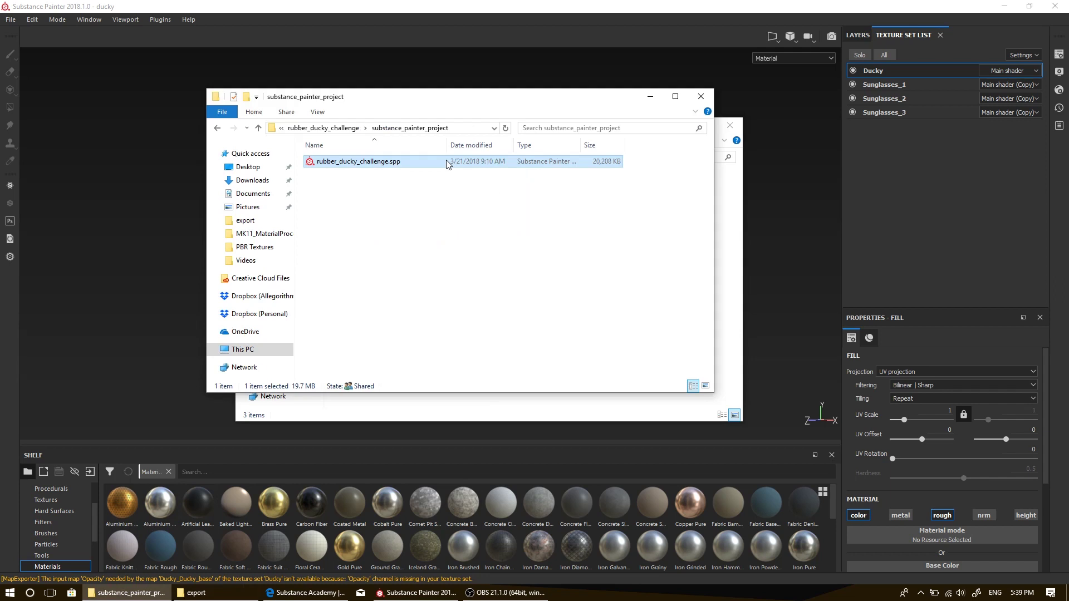
{"action": "left_click", "coordinate": [327, 129]}
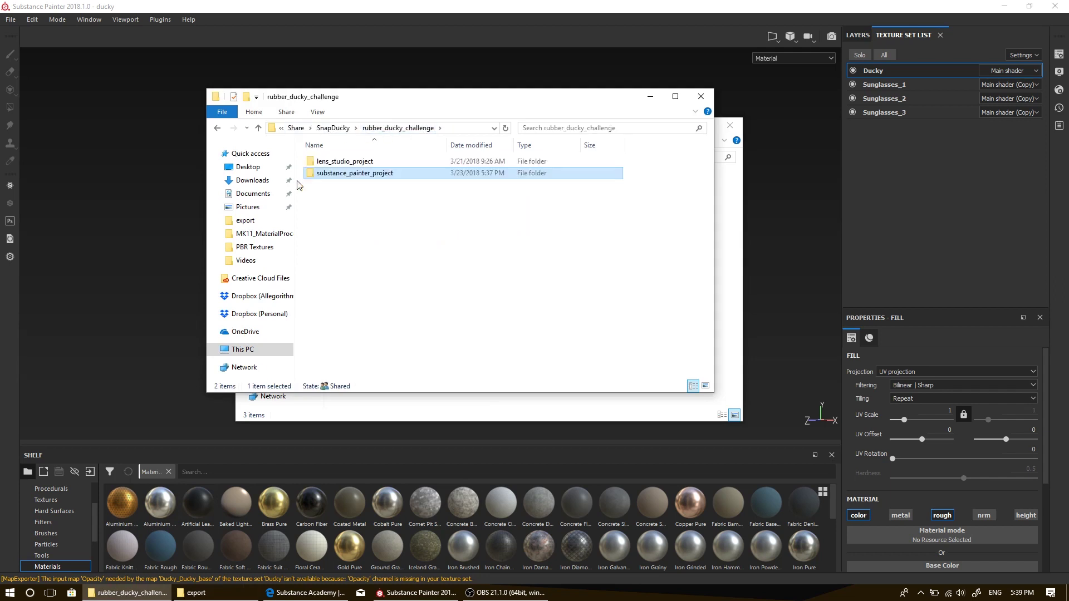
{"action": "double_click", "coordinate": [346, 163]}
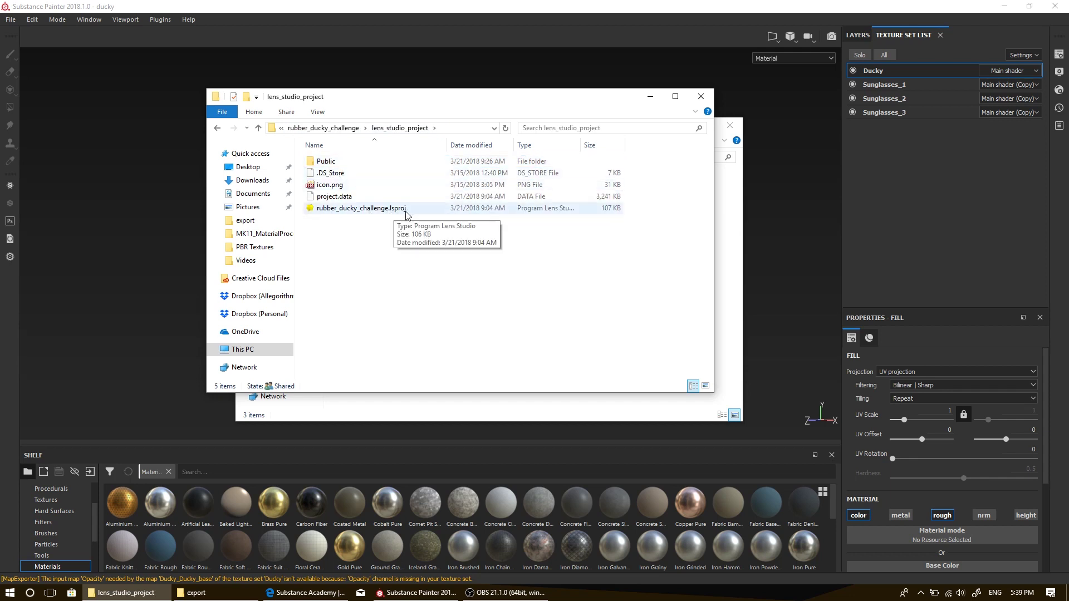
{"action": "double_click", "coordinate": [359, 210]}
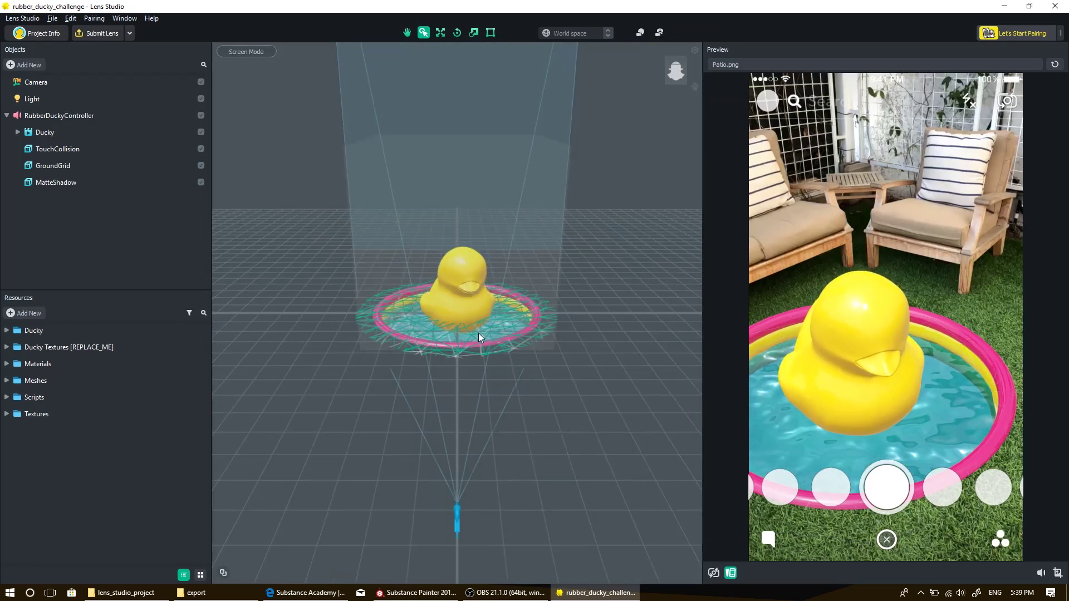
- Zoom the Scene view and drag the duck and pool higher in the Preview
{"action": "scroll", "coordinate": [472, 312], "scroll_direction": "up", "scroll_amount": 3}
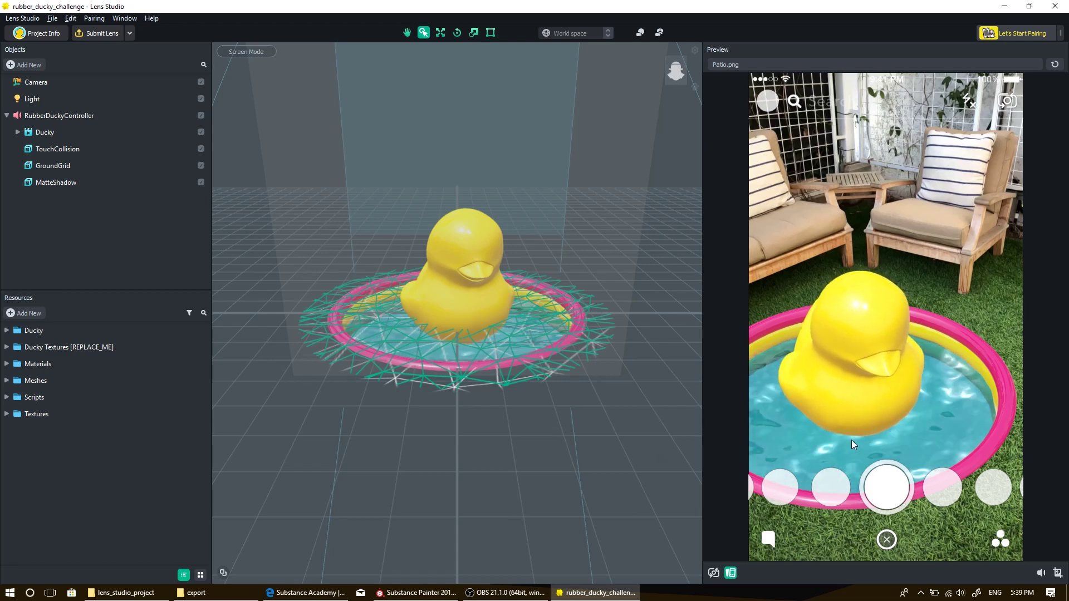
{"action": "left_click_drag", "start_coordinate": [844, 396], "coordinate": [860, 358]}
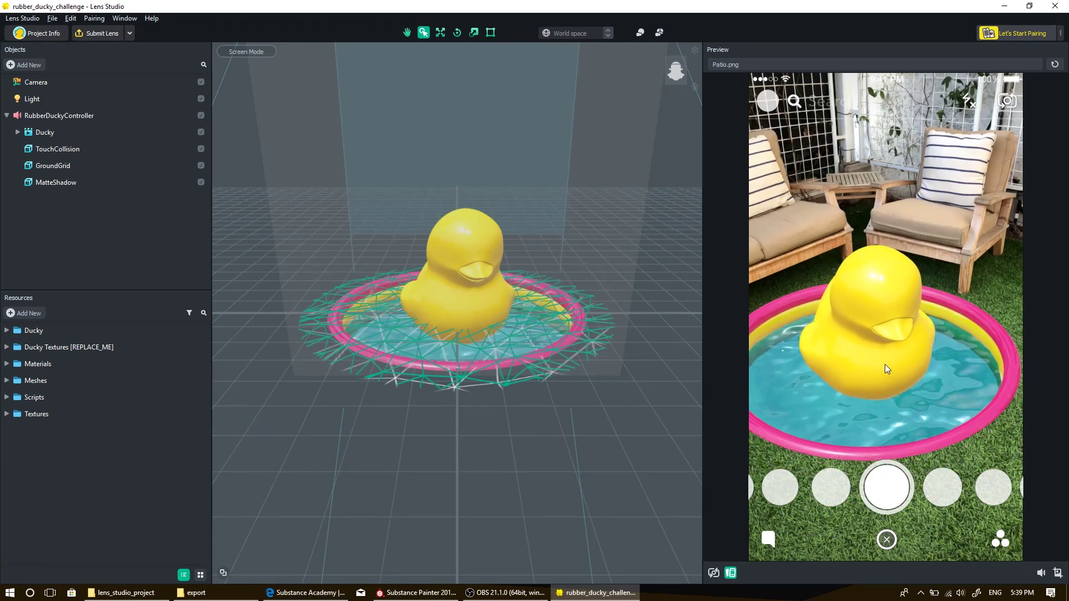
- Change the preview background from Patio.png to the Cactus.webm video
{"action": "left_click", "coordinate": [773, 63]}
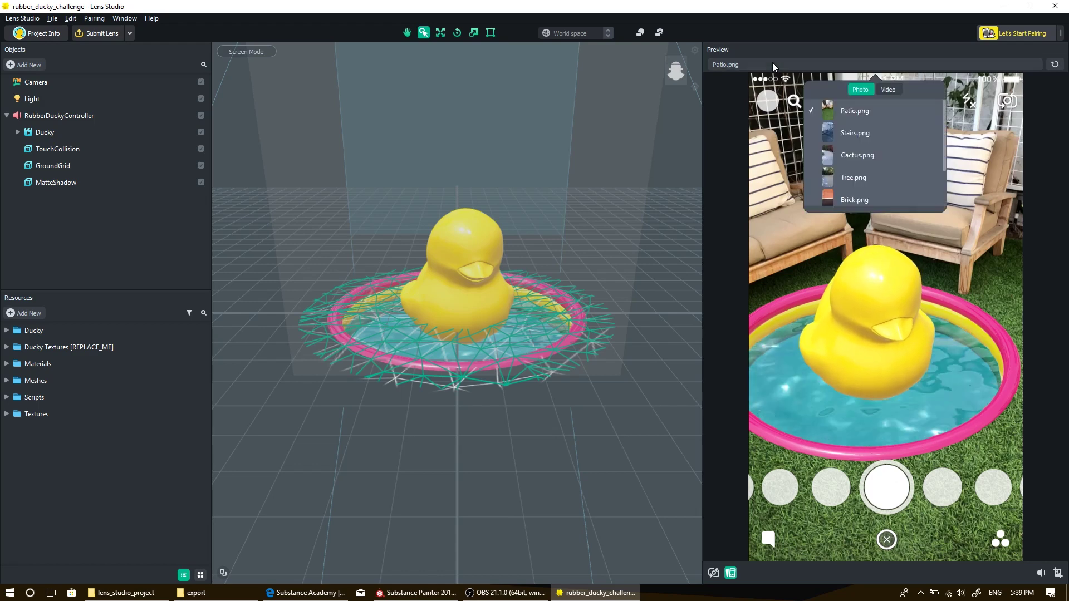
{"action": "left_click", "coordinate": [895, 90]}
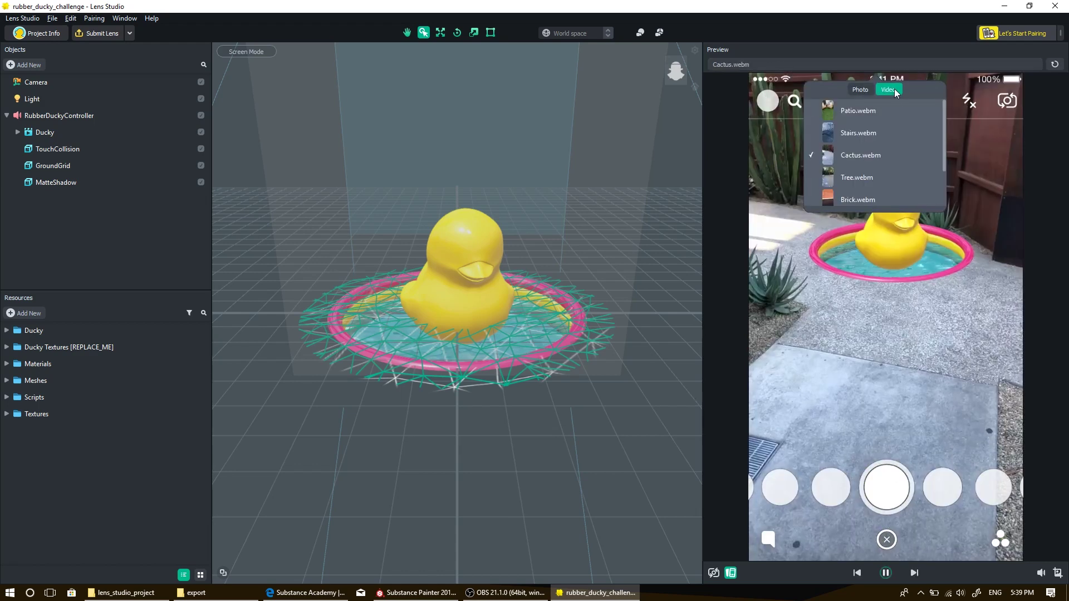
{"action": "left_click", "coordinate": [880, 289]}
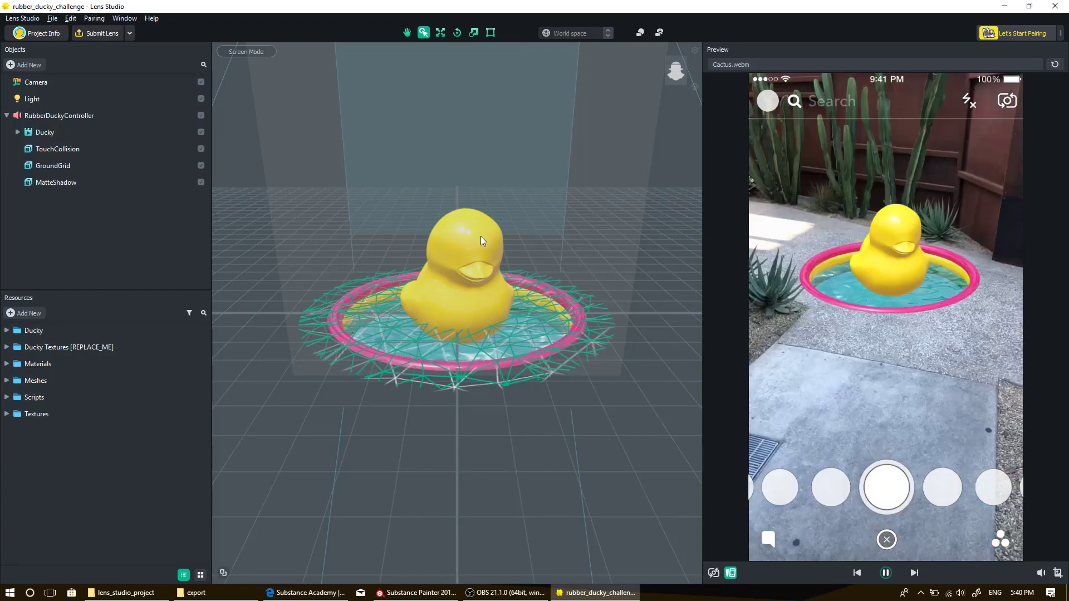
- Expand the Ducky object and toggle Sunglasses1 visible, then hidden again
{"action": "left_click", "coordinate": [13, 133]}
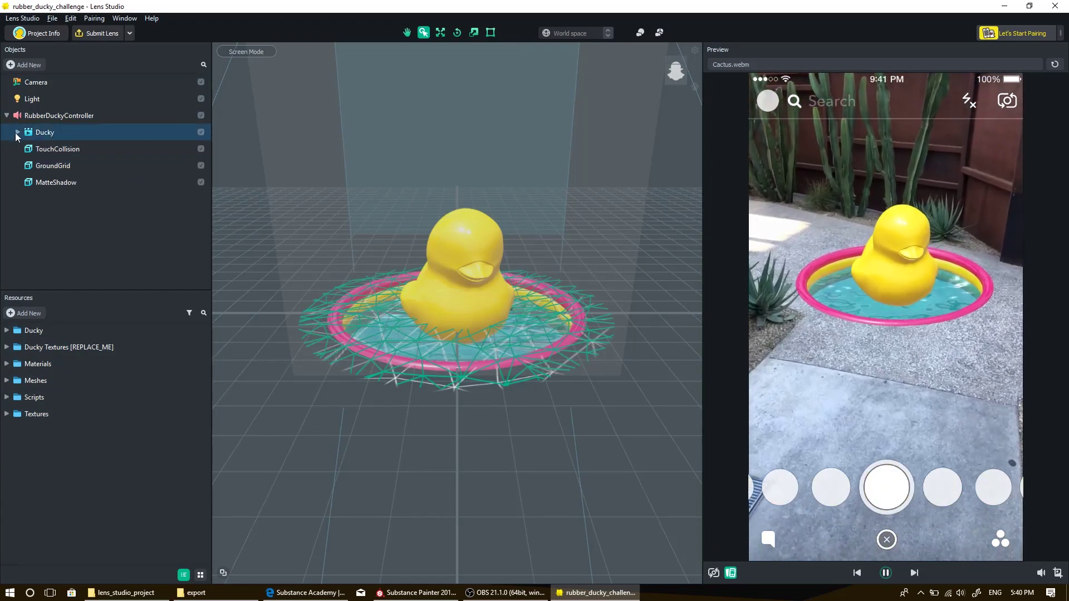
{"action": "left_click", "coordinate": [16, 133]}
{"action": "left_click", "coordinate": [64, 232]}
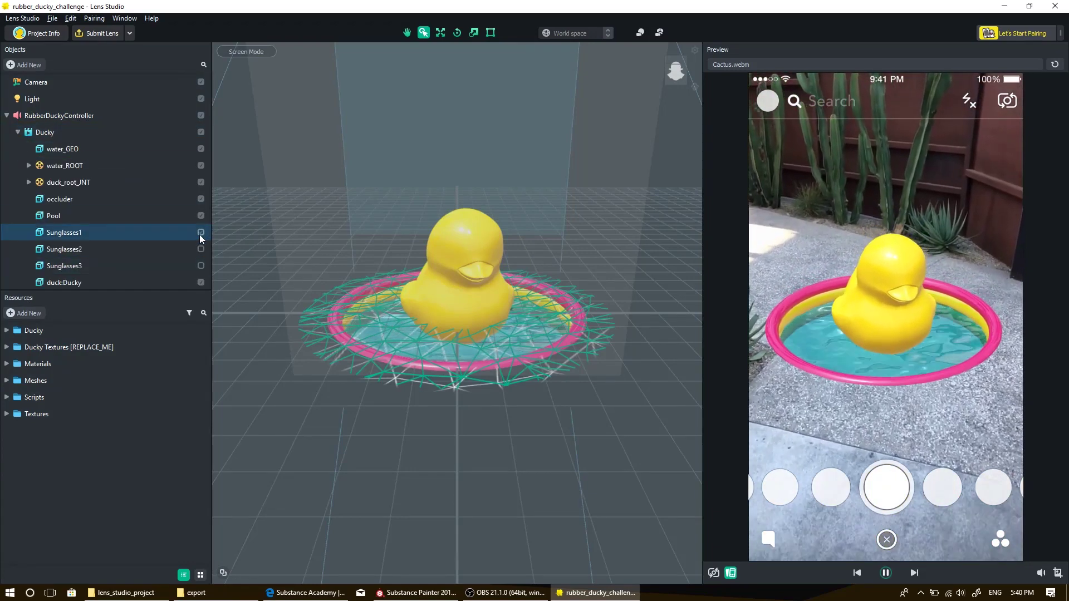
{"action": "left_click", "coordinate": [201, 232]}
{"action": "left_click", "coordinate": [201, 232]}
- Hide Sunglasses2, collapse Ducky, and expand the Ducky Textures [REPLACE_ME] folder
{"action": "left_click", "coordinate": [201, 249]}
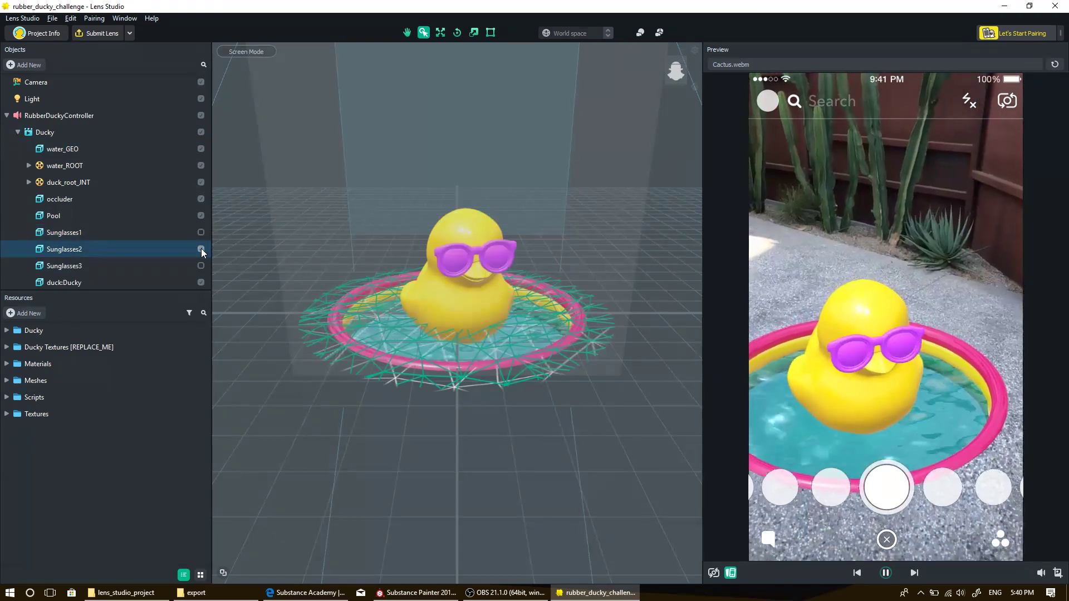
{"action": "left_click", "coordinate": [201, 248]}
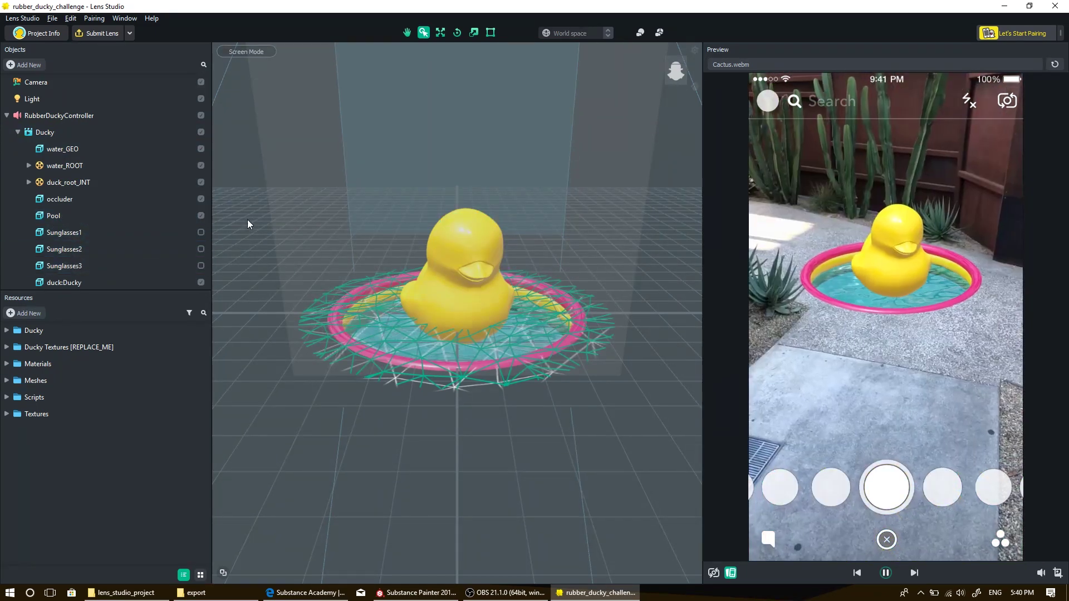
{"action": "left_click", "coordinate": [201, 265]}
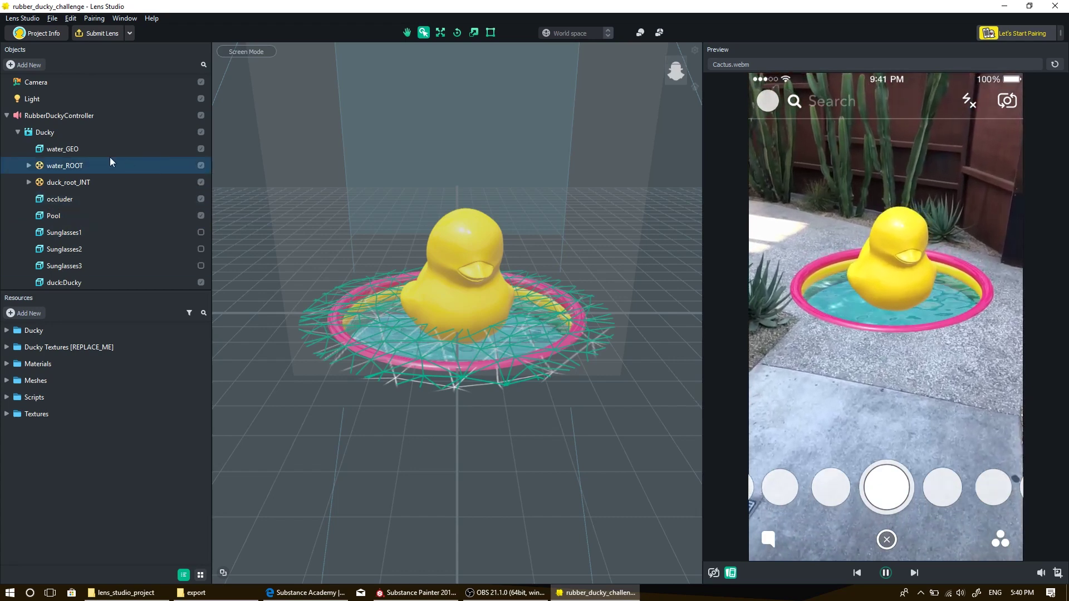
{"action": "left_click", "coordinate": [18, 133]}
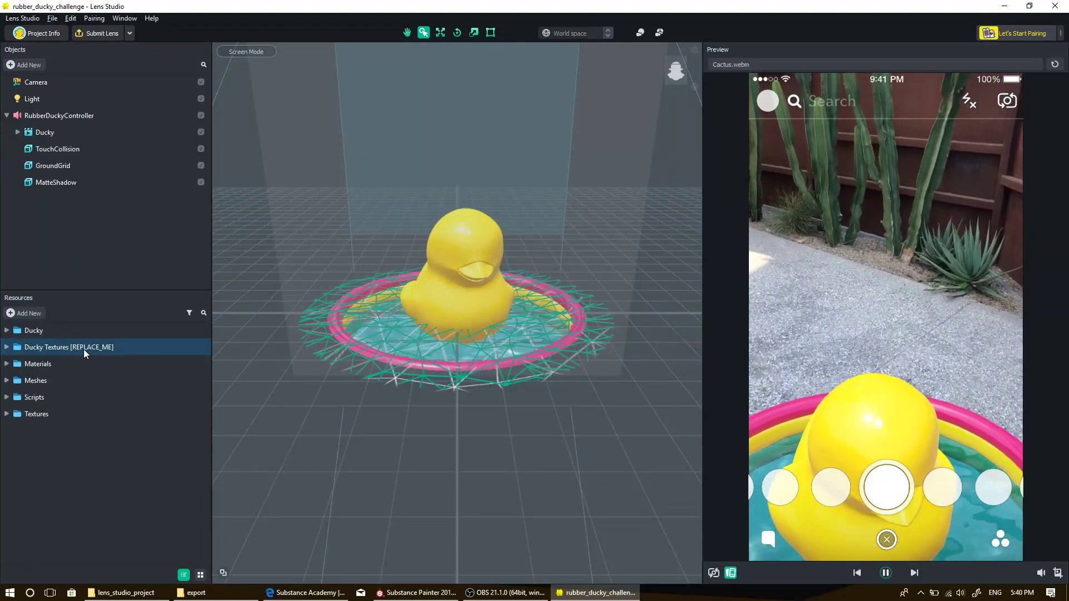
{"action": "left_click", "coordinate": [6, 347]}
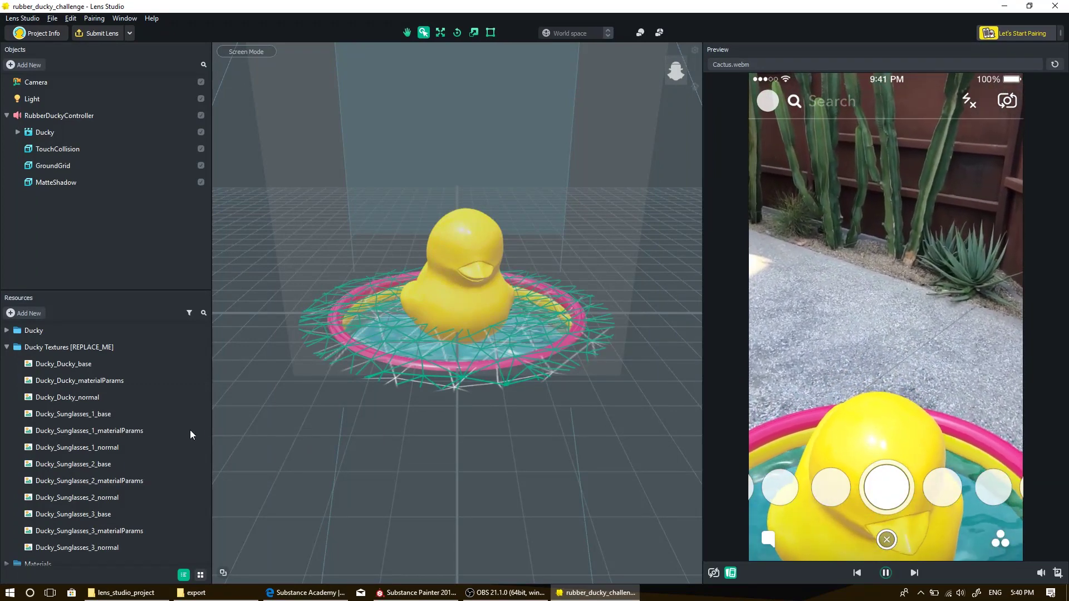
- Copy the three exported Ducky PNGs into Public > Ducky Textures [REPLACE_ME], replacing the originals
{"action": "left_click", "coordinate": [196, 593]}
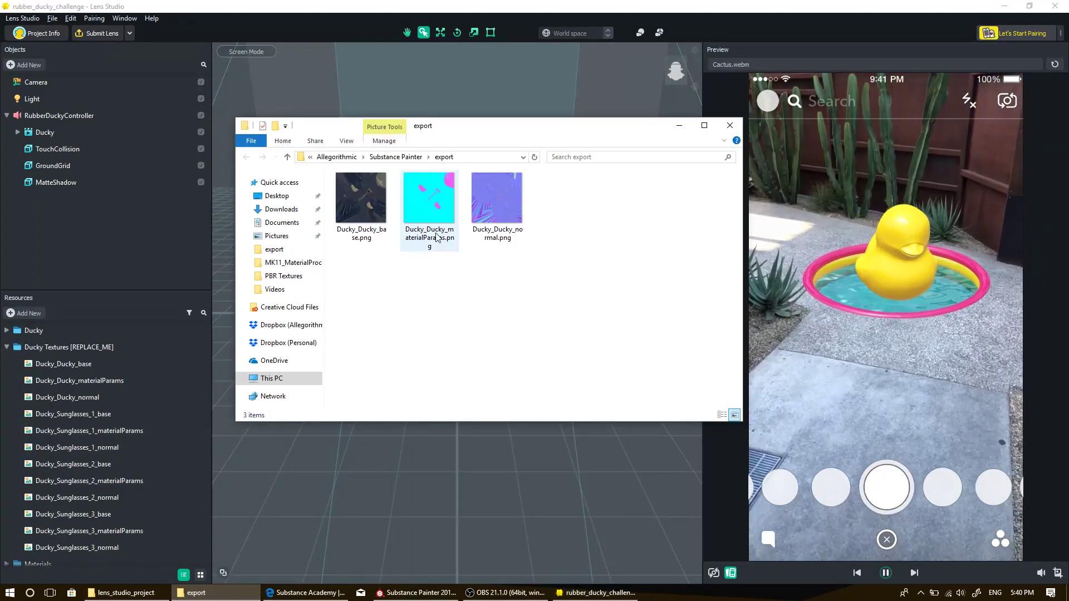
{"action": "left_click_drag", "start_coordinate": [354, 302], "coordinate": [558, 200]}
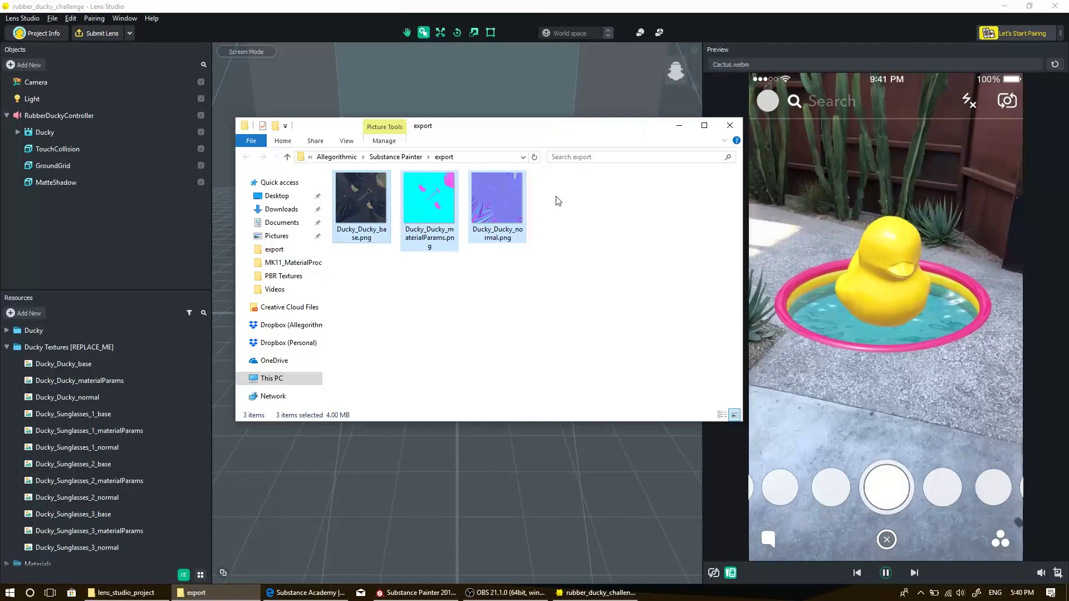
{"action": "left_click", "coordinate": [123, 593]}
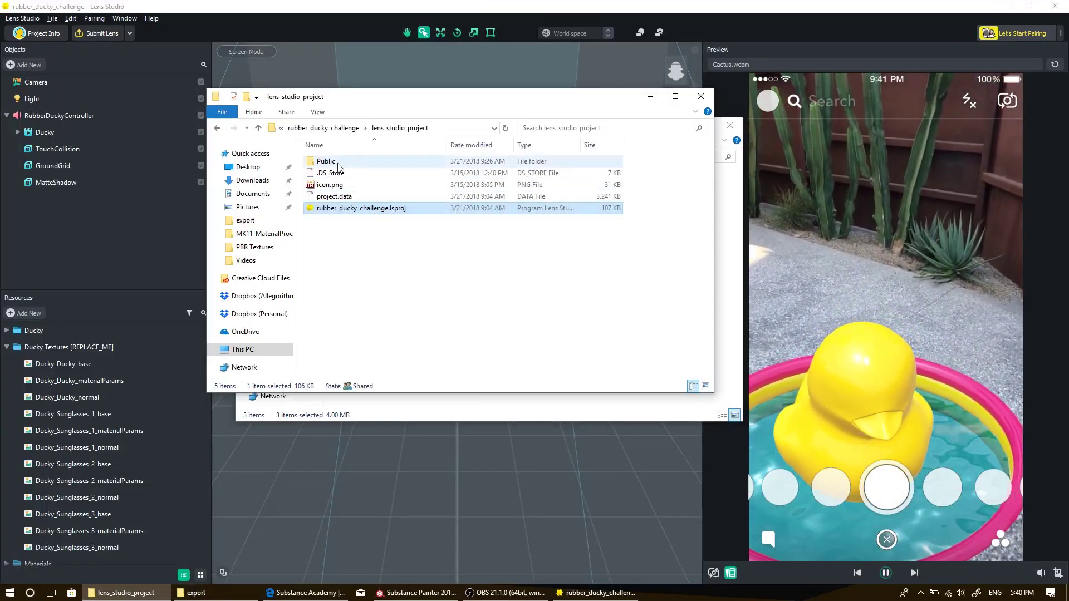
{"action": "double_click", "coordinate": [334, 162]}
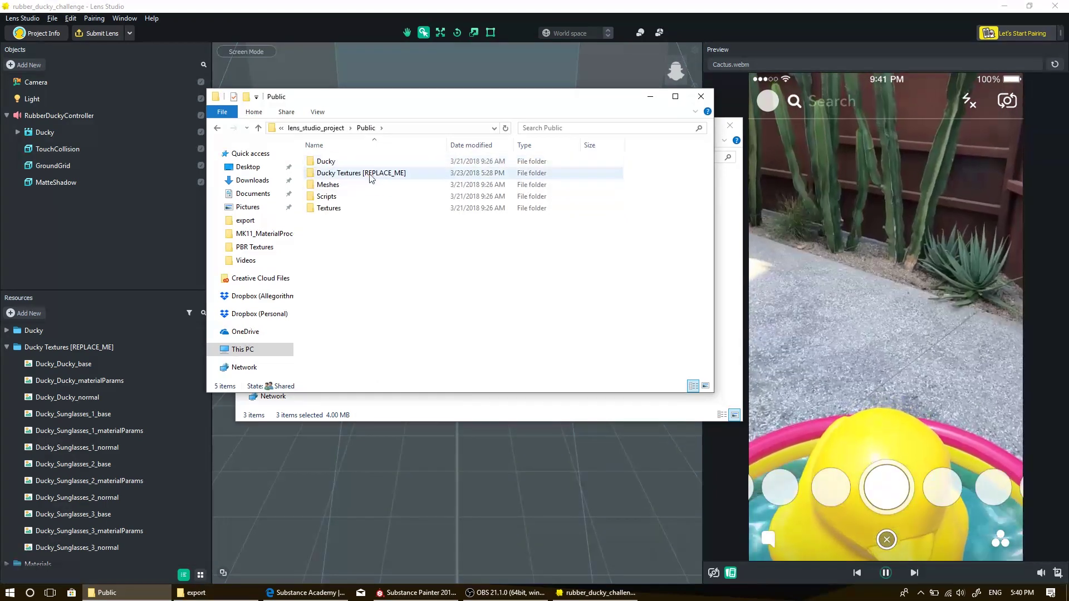
{"action": "double_click", "coordinate": [365, 173]}
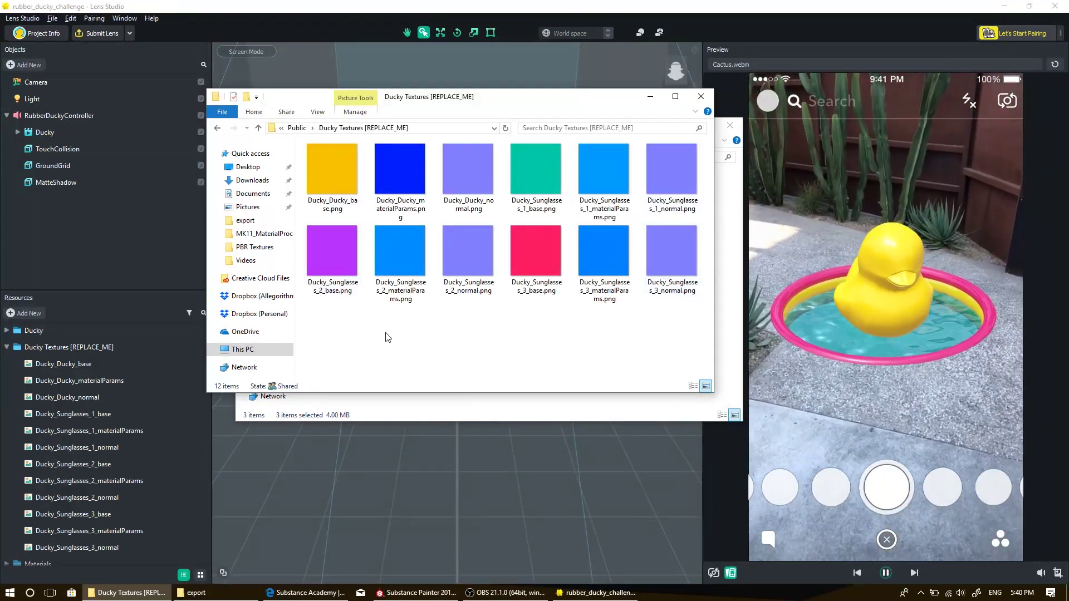
{"action": "key", "text": "ctrl+v"}
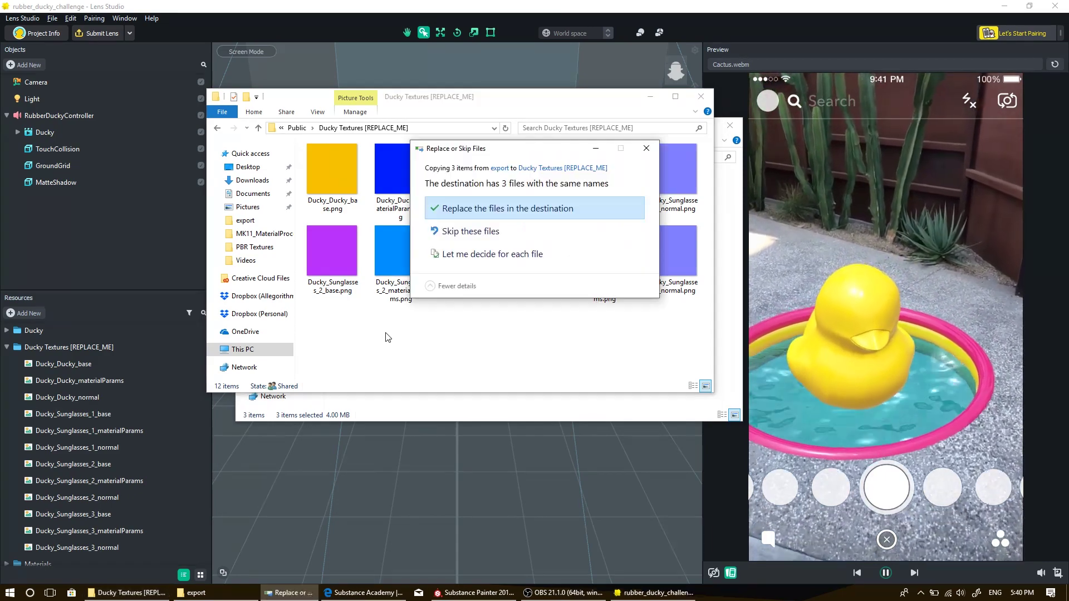
{"action": "left_click", "coordinate": [490, 206]}
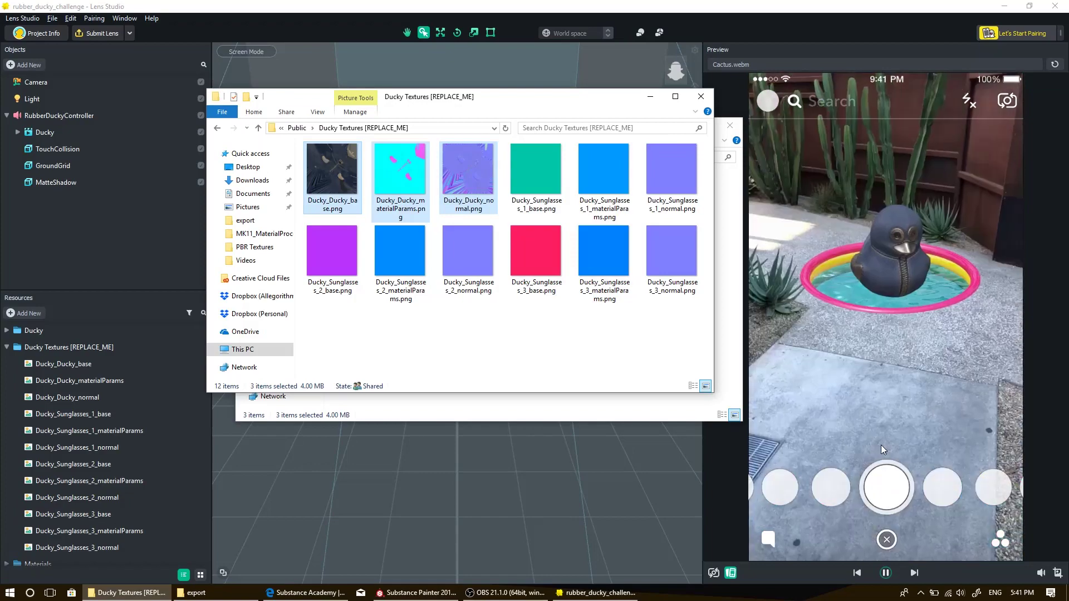
- Bring Lens Studio forward and zoom in on the denim duck in the pink pool
{"action": "left_click", "coordinate": [691, 68]}
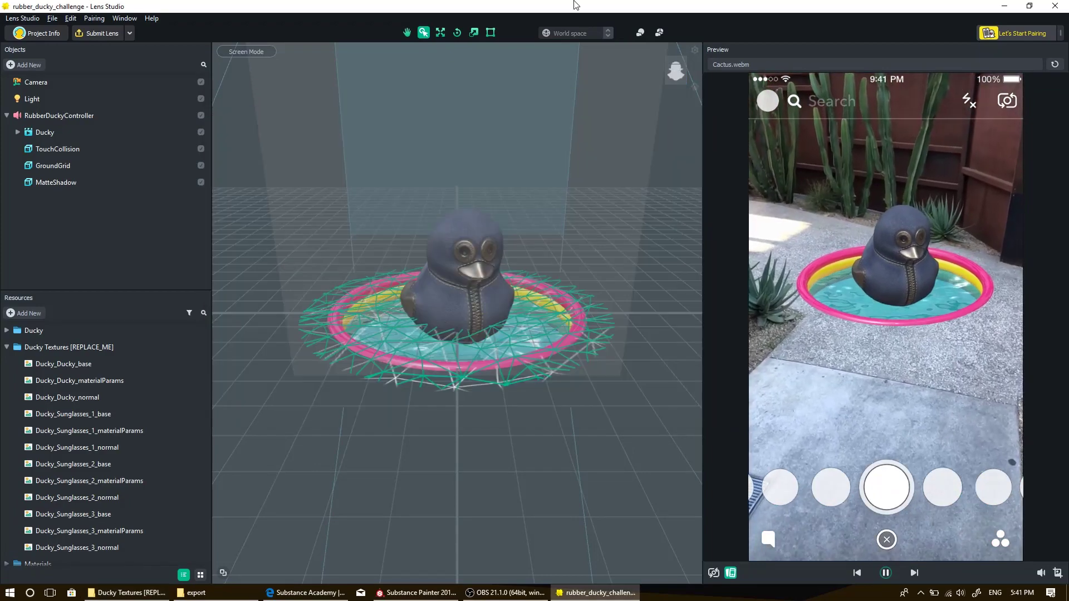
{"action": "scroll", "coordinate": [486, 256], "scroll_direction": "up", "scroll_amount": 5}
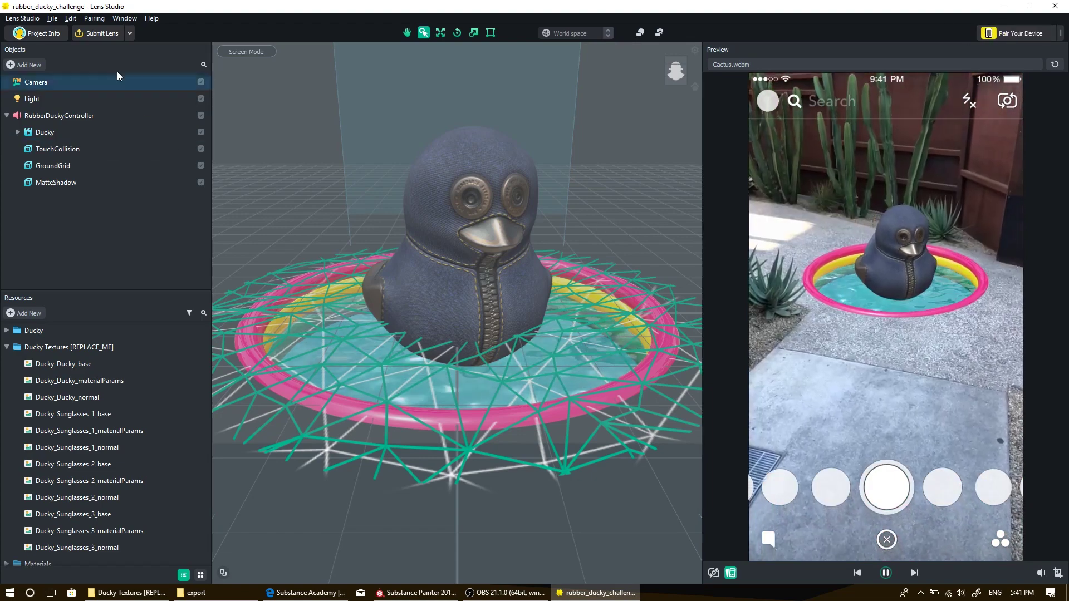
{"action": "left_click", "coordinate": [102, 33]}
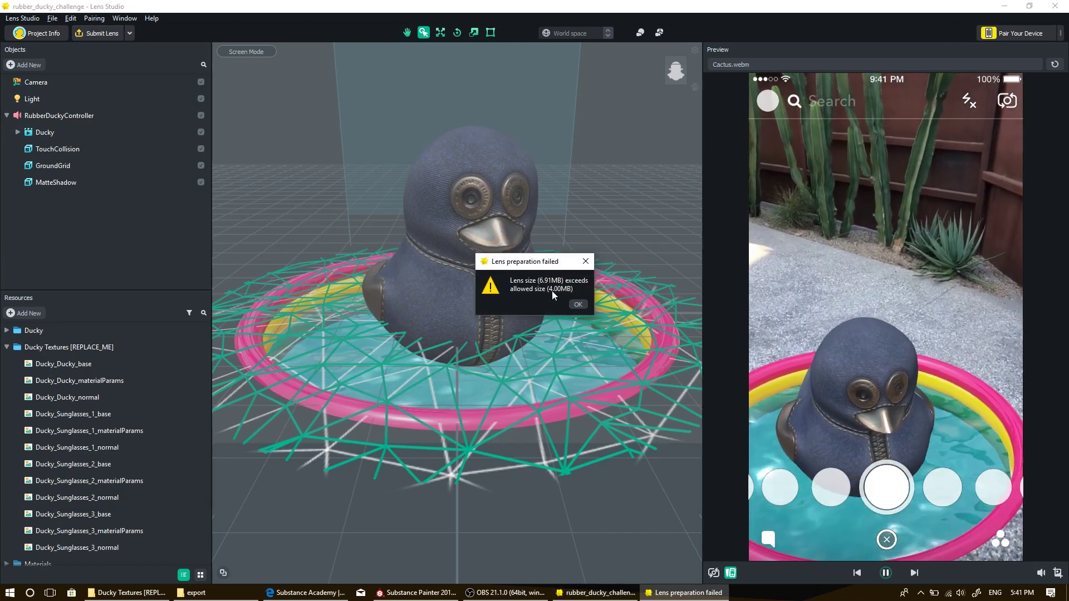
{"action": "left_click", "coordinate": [580, 305]}
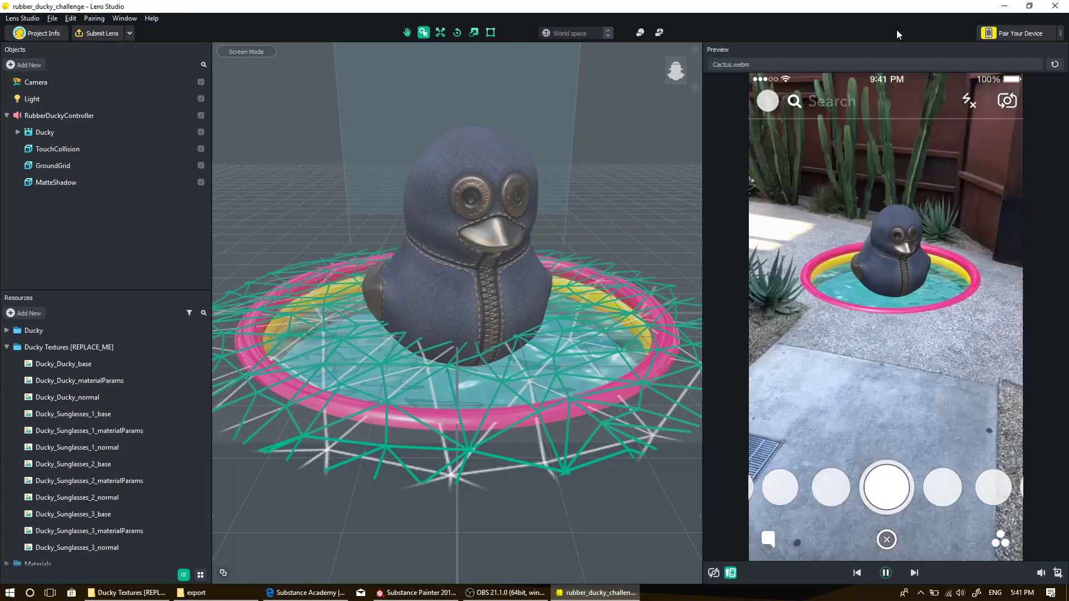
{"action": "left_click", "coordinate": [35, 32]}
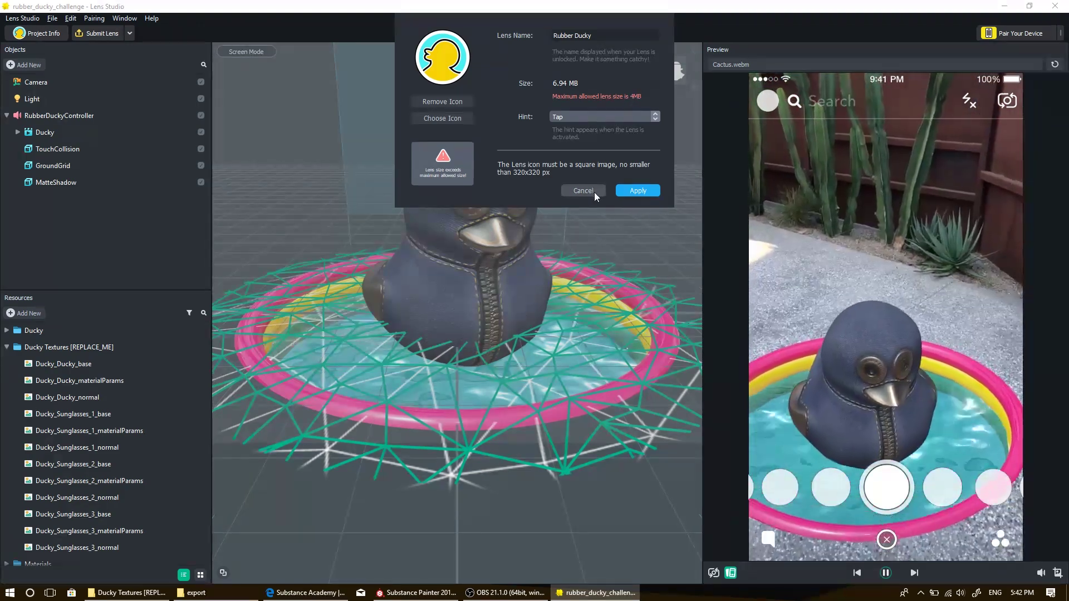
{"action": "left_click", "coordinate": [593, 192]}
- Export the Ducky texture set from Substance Painter at 512x512 and open the export folder
{"action": "left_click", "coordinate": [404, 594]}
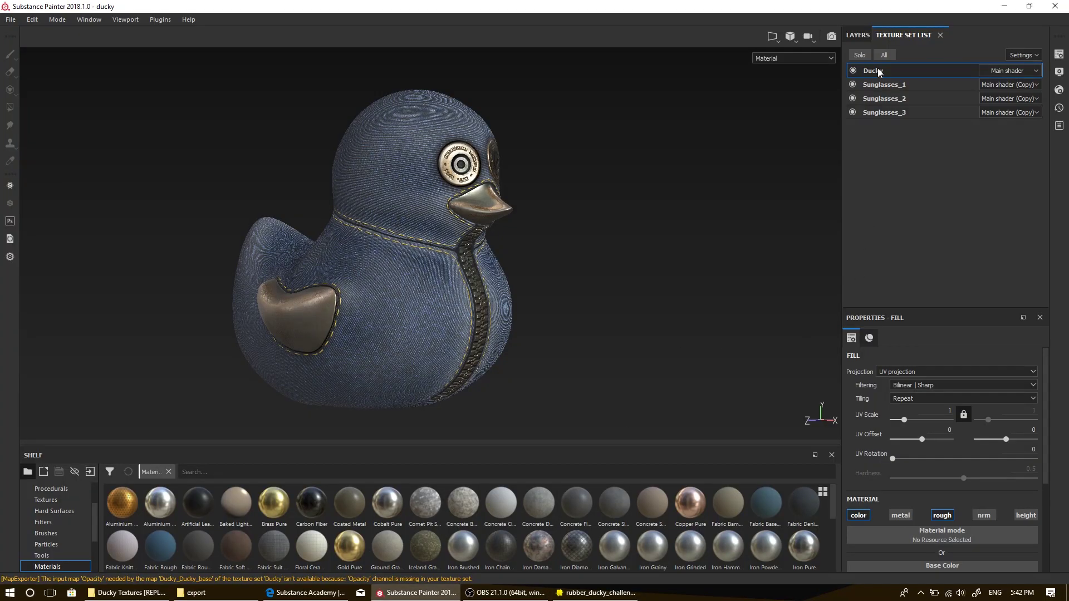
{"action": "left_click", "coordinate": [857, 35]}
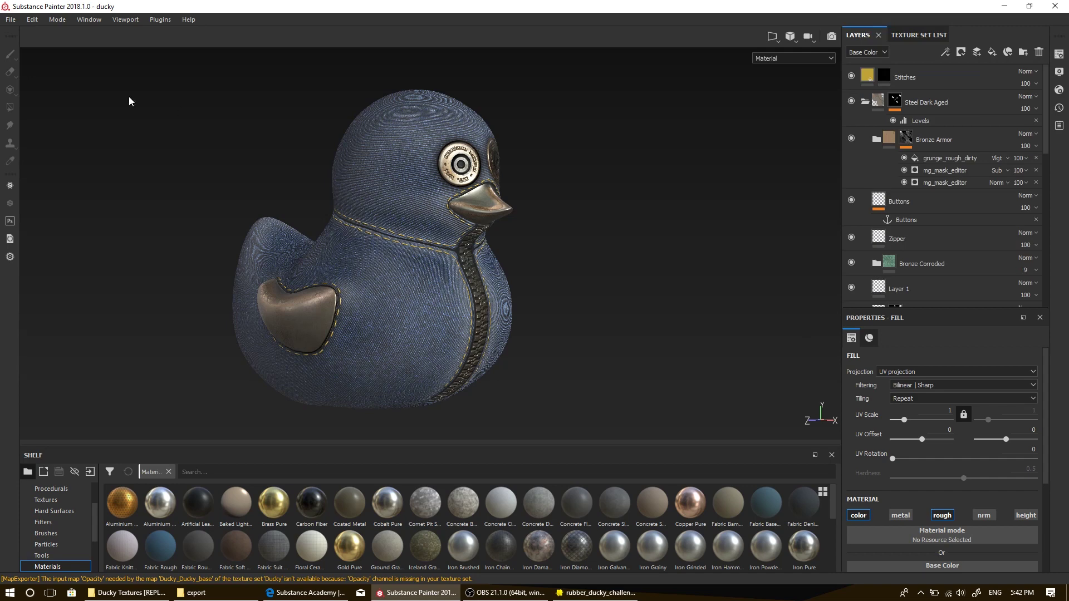
{"action": "left_click", "coordinate": [11, 19]}
{"action": "left_click", "coordinate": [36, 205]}
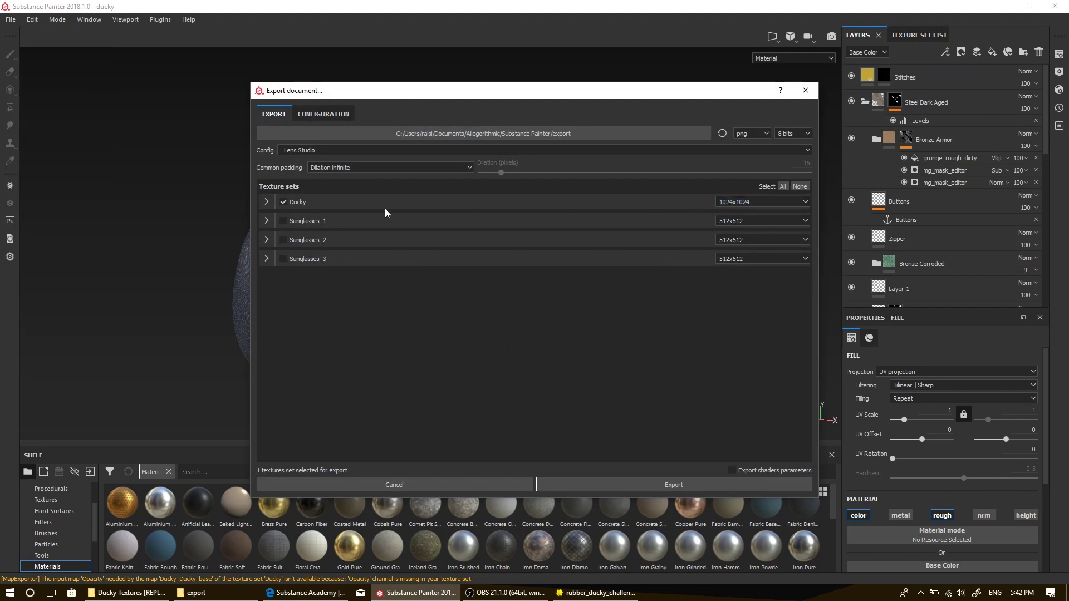
{"action": "left_click", "coordinate": [738, 202]}
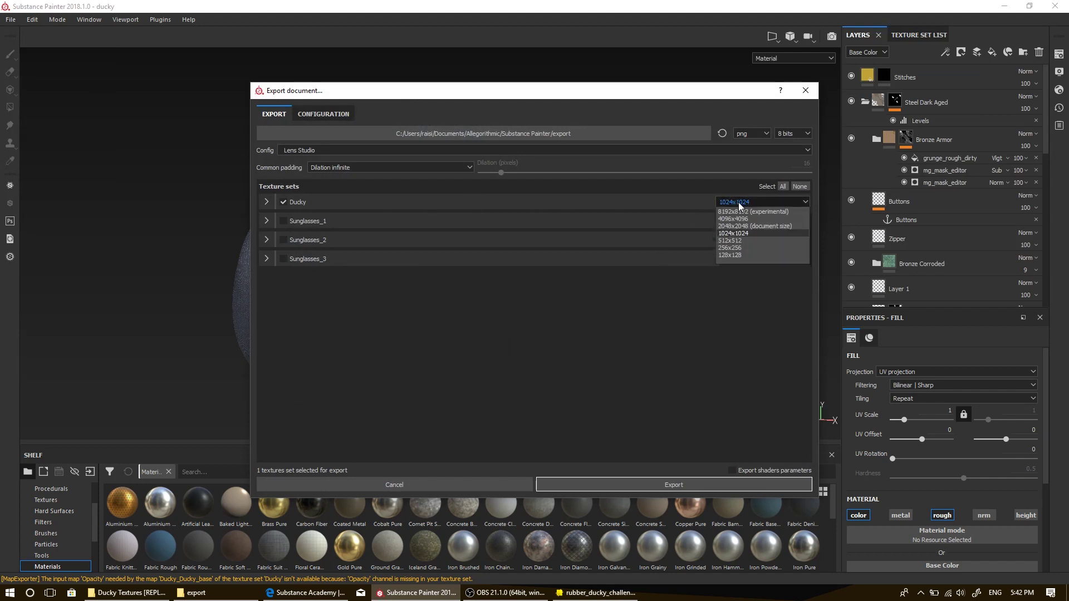
{"action": "left_click", "coordinate": [744, 241]}
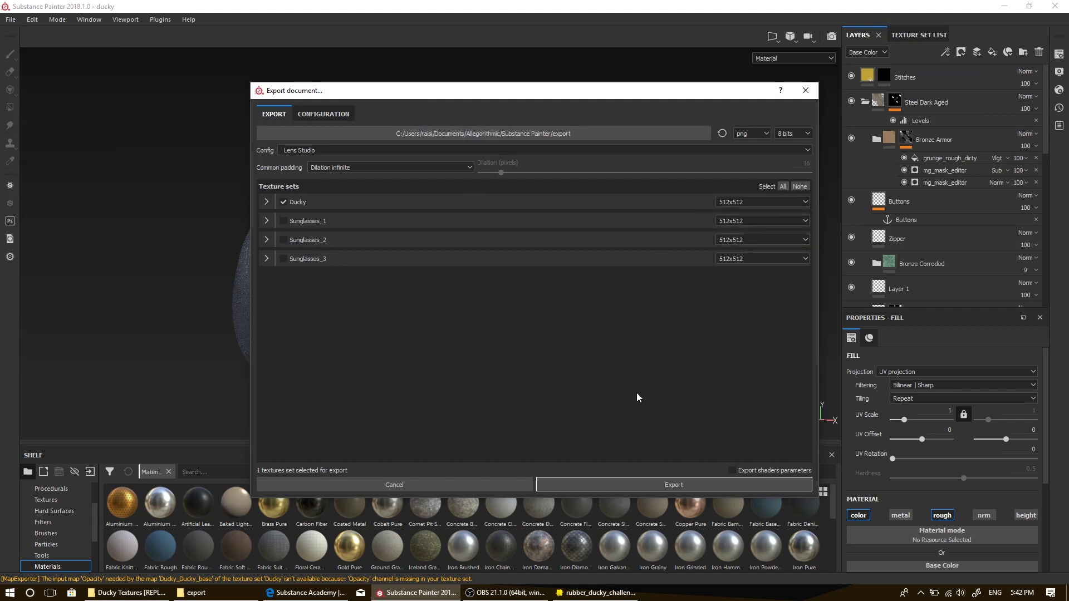
{"action": "left_click", "coordinate": [659, 486]}
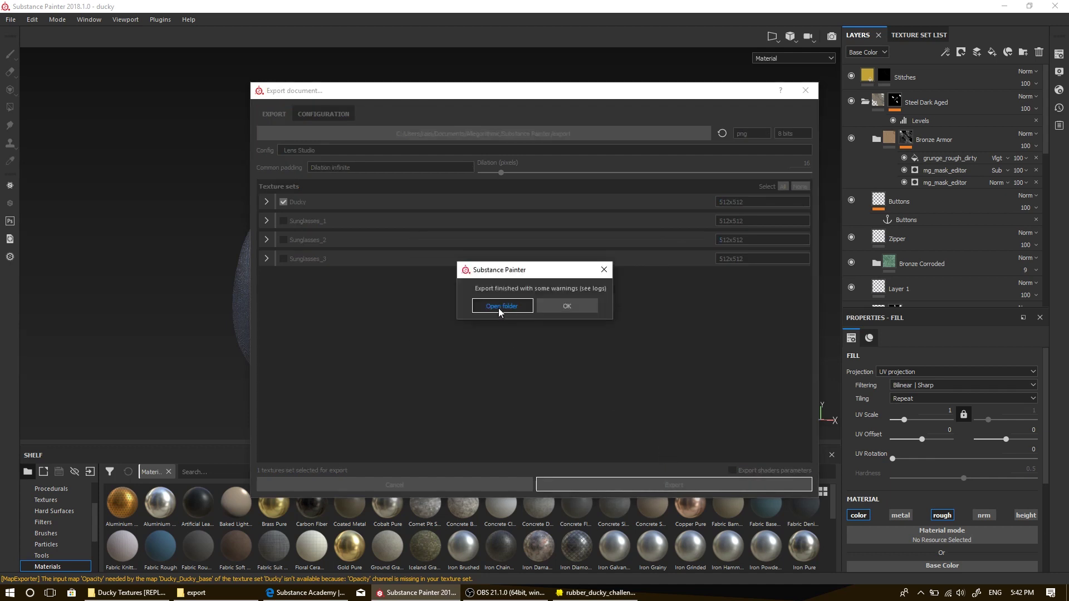
{"action": "left_click", "coordinate": [499, 309]}
- Paste the three 512x512 Ducky textures into Ducky Textures [REPLACE_ME], replacing the originals
{"action": "left_click_drag", "start_coordinate": [344, 289], "coordinate": [523, 193]}
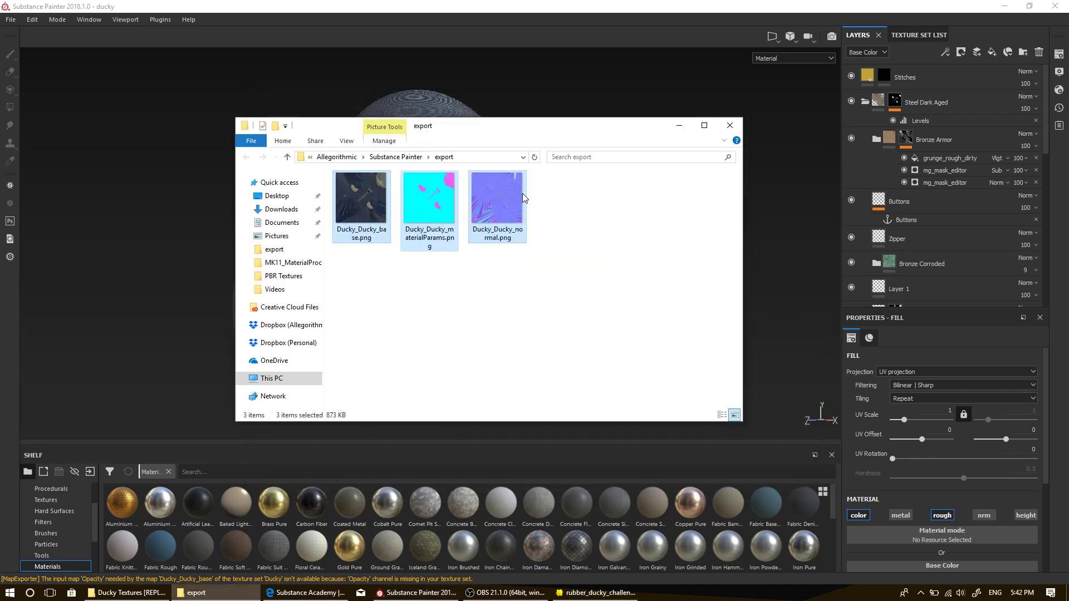
{"action": "left_click", "coordinate": [126, 593]}
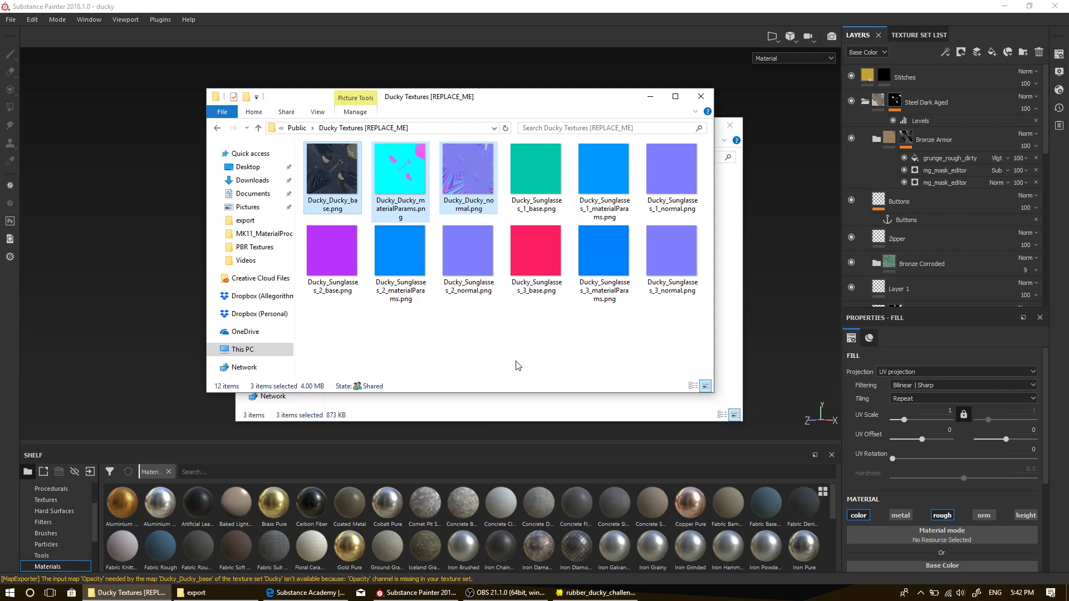
{"action": "key", "text": "ctrl+v"}
{"action": "left_click", "coordinate": [476, 211]}
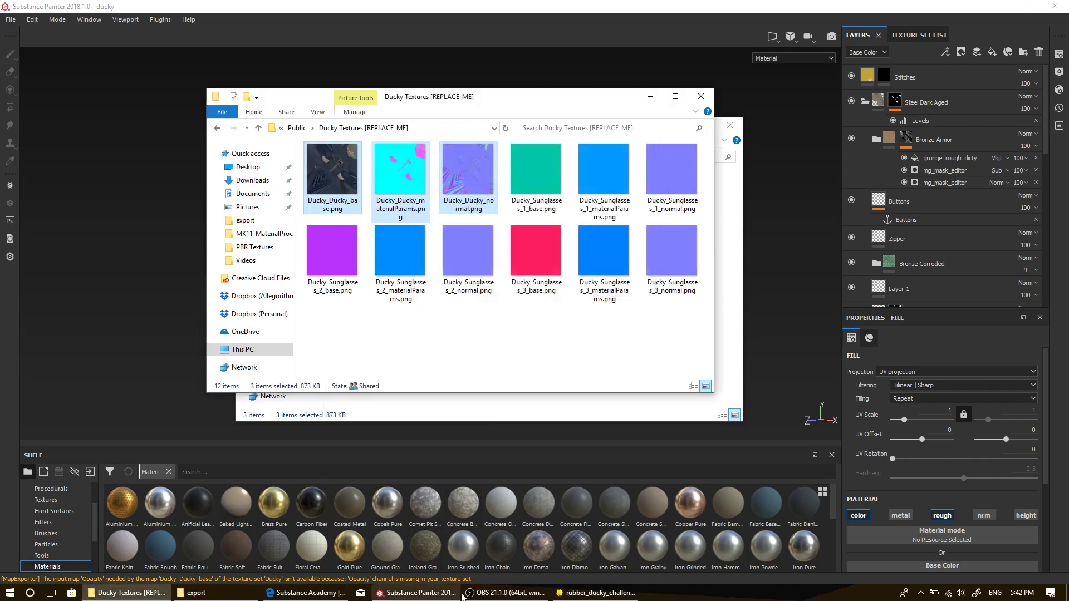
{"action": "left_click", "coordinate": [585, 594]}
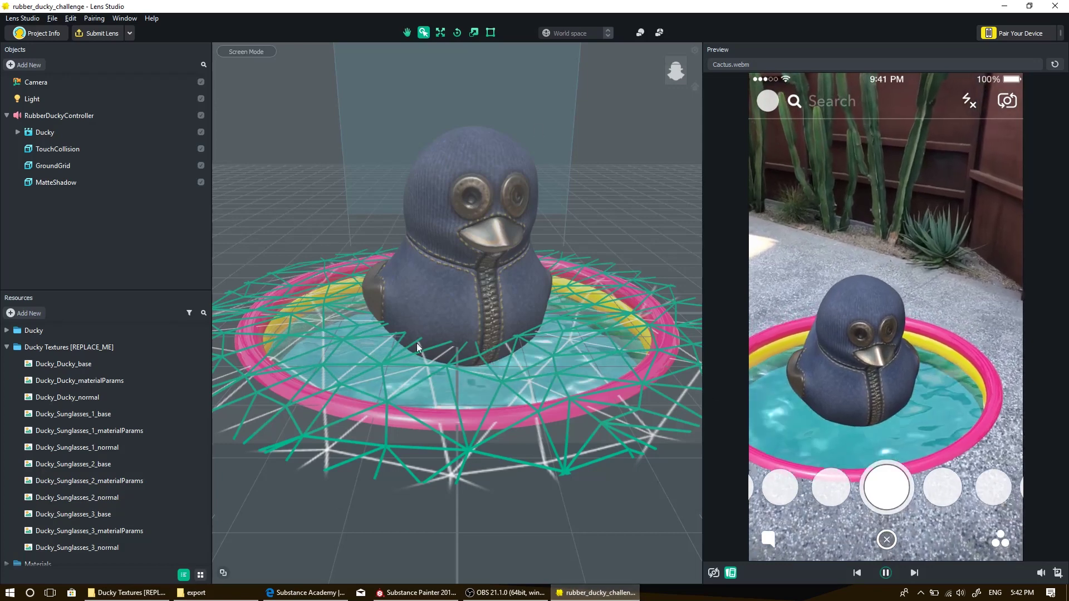
{"action": "scroll", "coordinate": [553, 252], "scroll_direction": "down", "scroll_amount": 1}
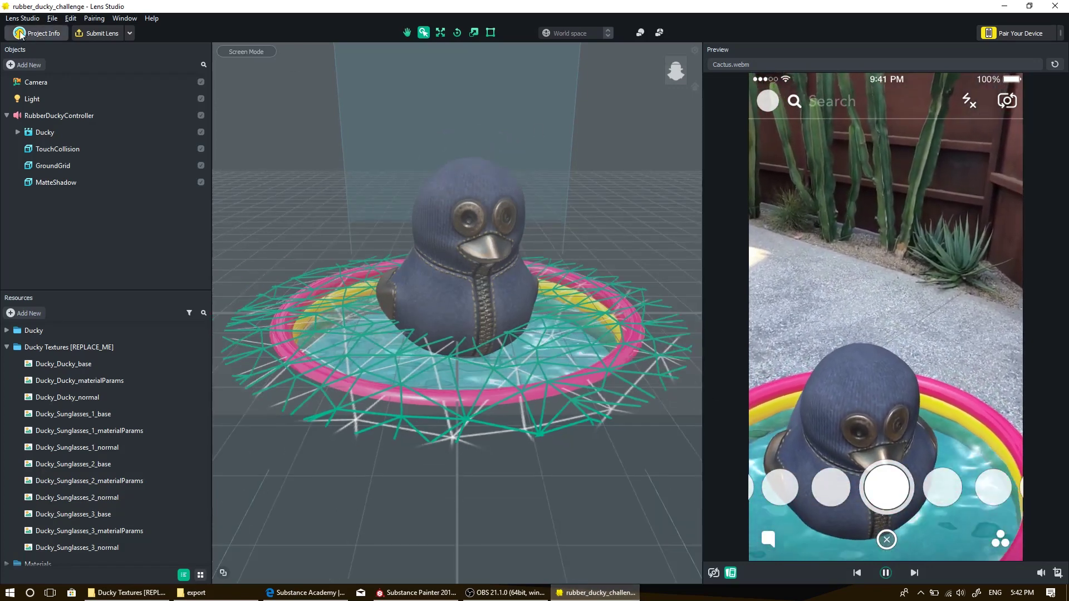
{"action": "left_click", "coordinate": [43, 33]}
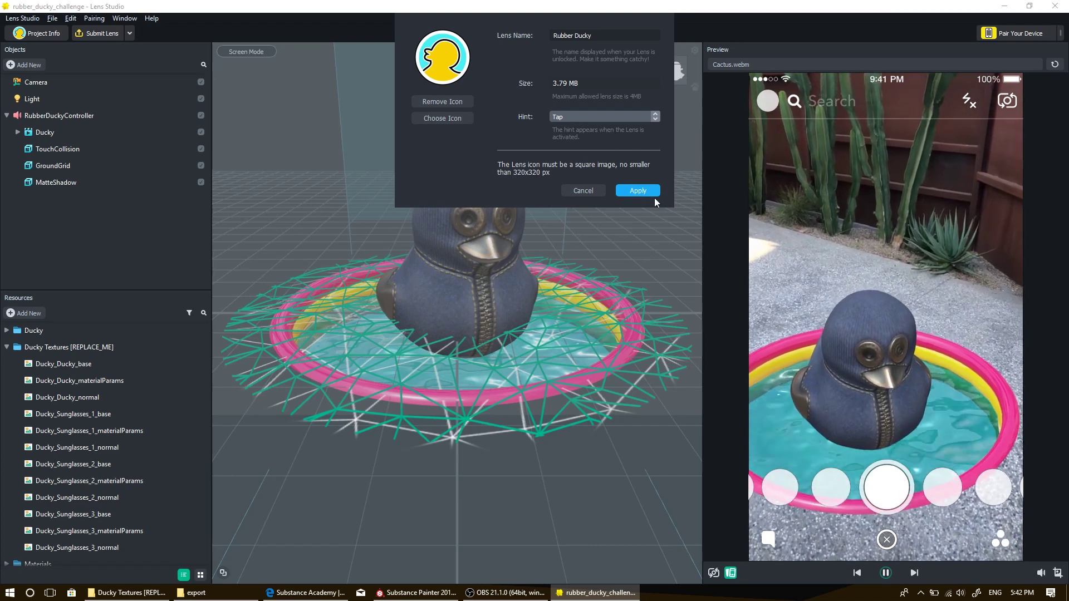
{"action": "left_click", "coordinate": [599, 192]}
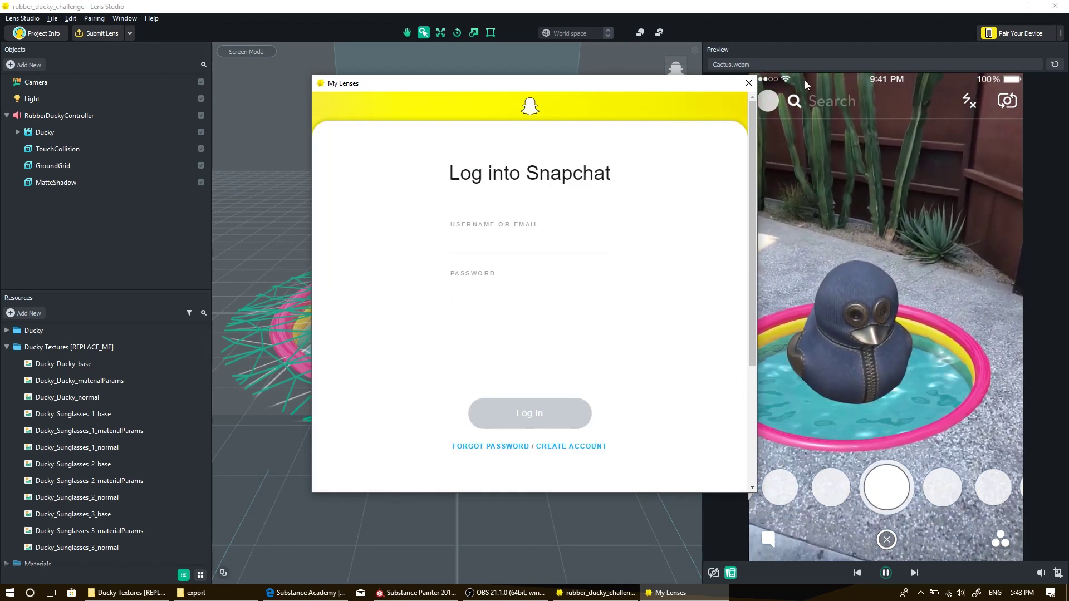
- Close the Snapchat login window and submit the lens again
{"action": "left_click", "coordinate": [747, 83]}
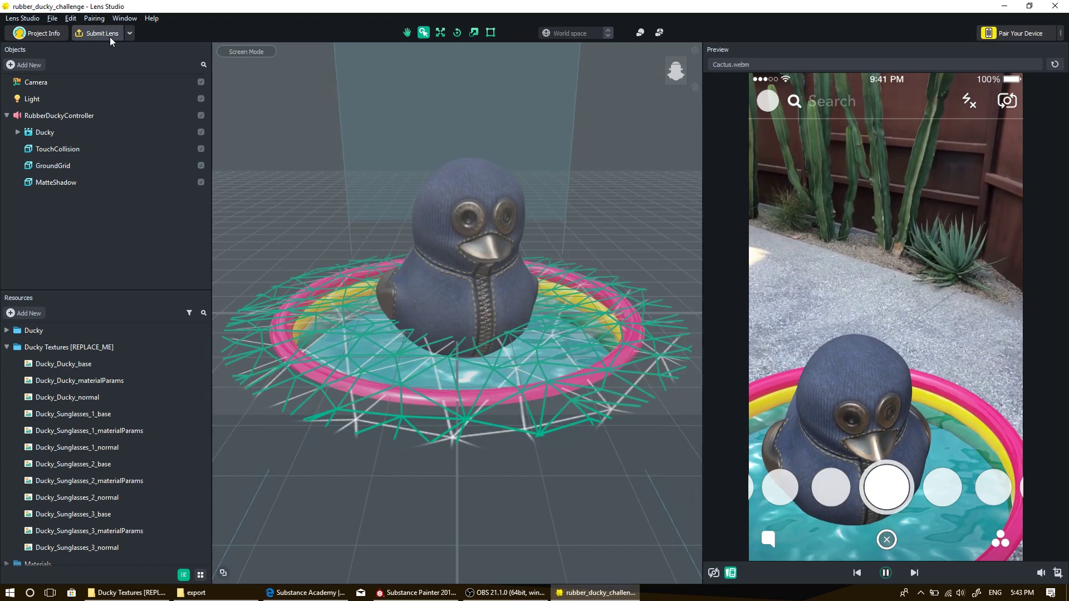
{"action": "left_click", "coordinate": [102, 33]}
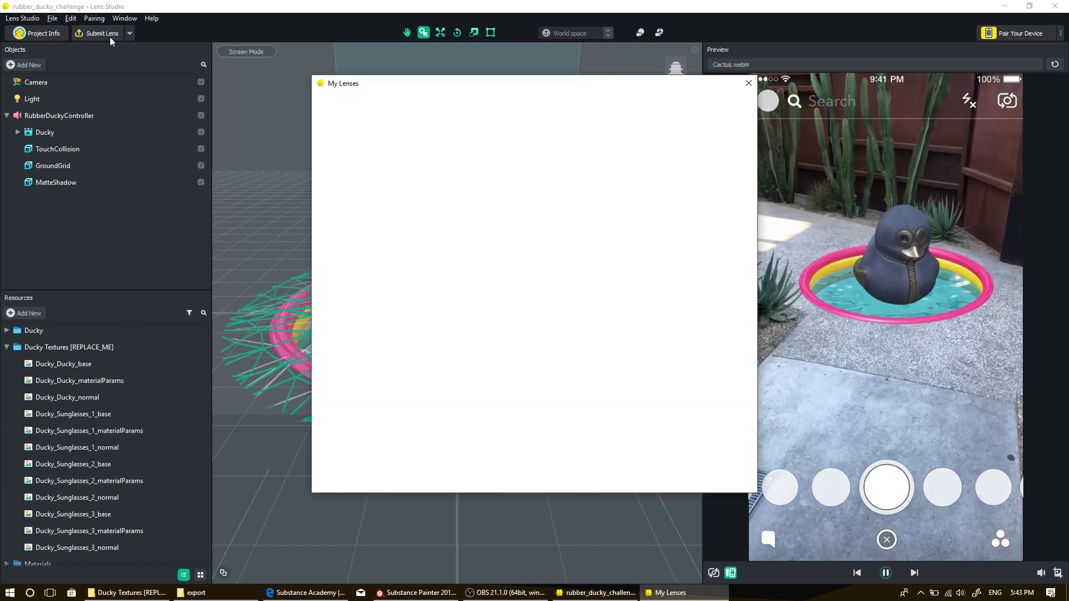